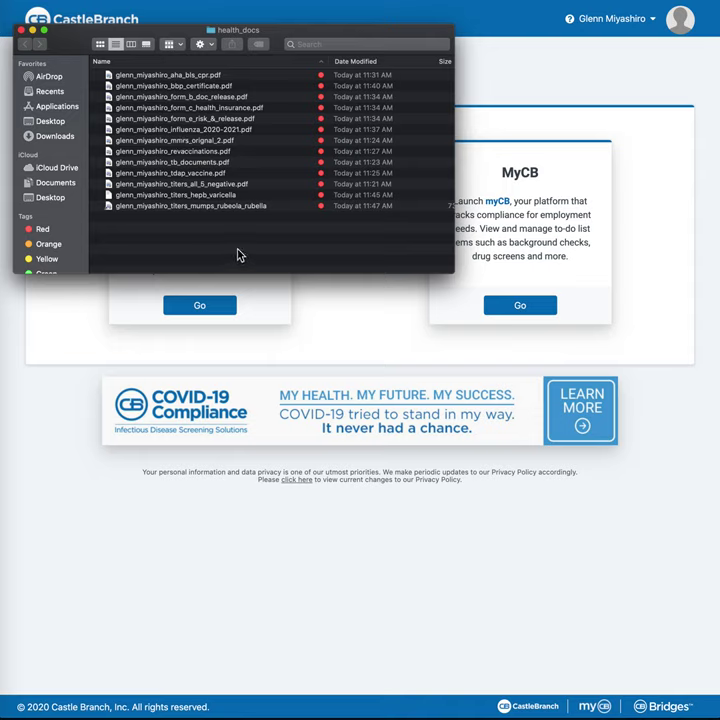
- Switch from the health_docs folder to the CastleBranch home page and launch the MyCB platform
left_click(134, 76)
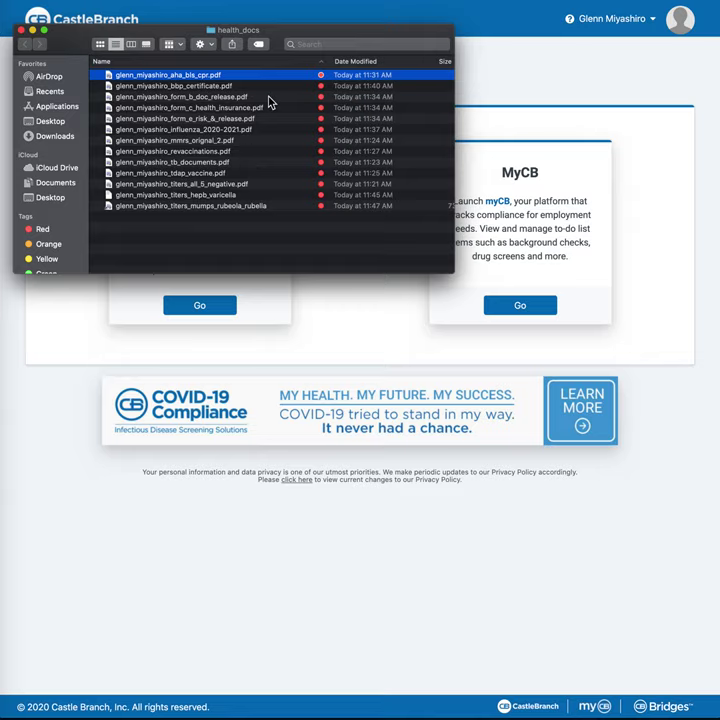
left_click(479, 68)
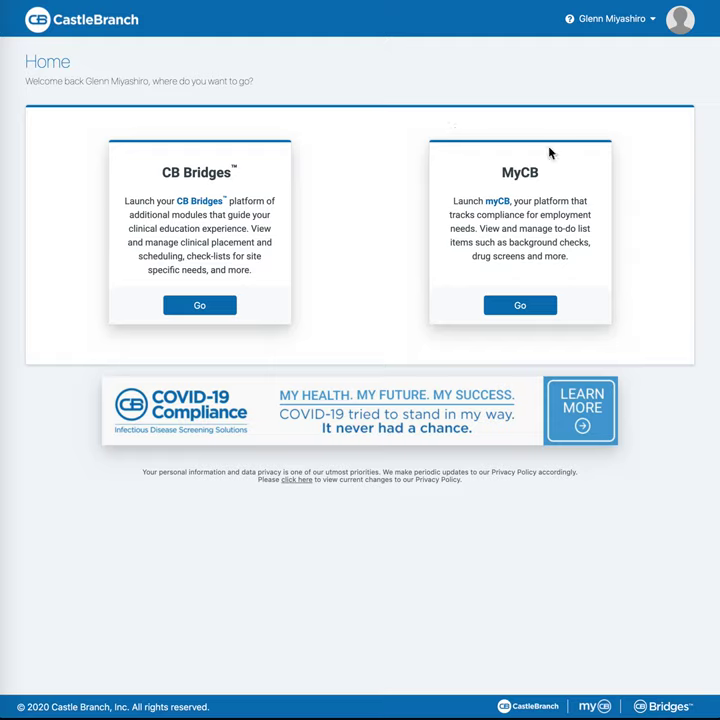
left_click(516, 304)
left_click(521, 302)
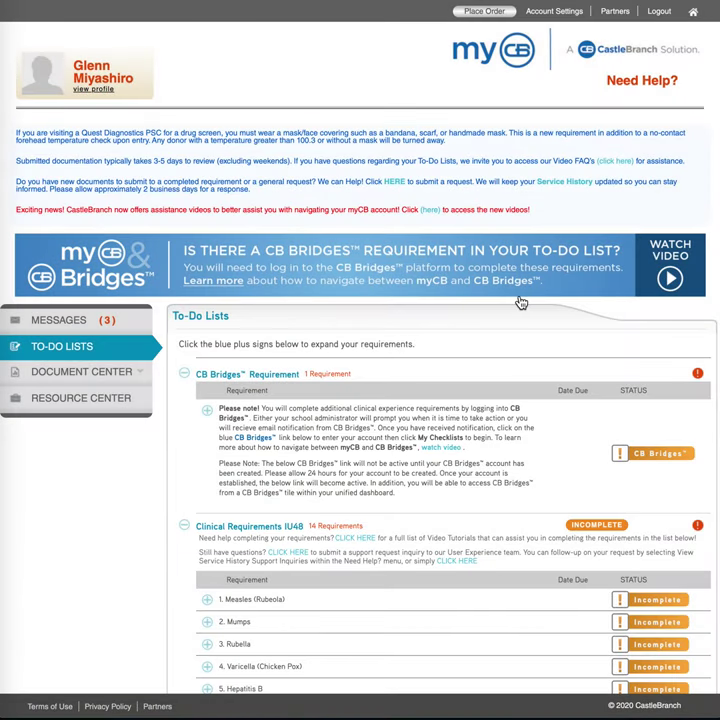
- Look through the Clinical Requirements IU48 to-do list and expand the CPR Certification requirement to its file attachment options
scroll(465, 252, "down", 2)
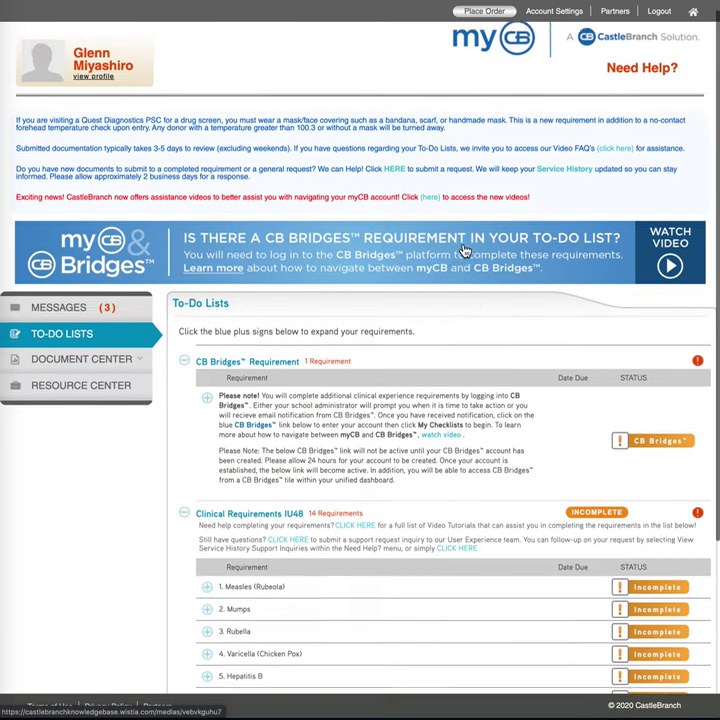
scroll(465, 250, "down", 2)
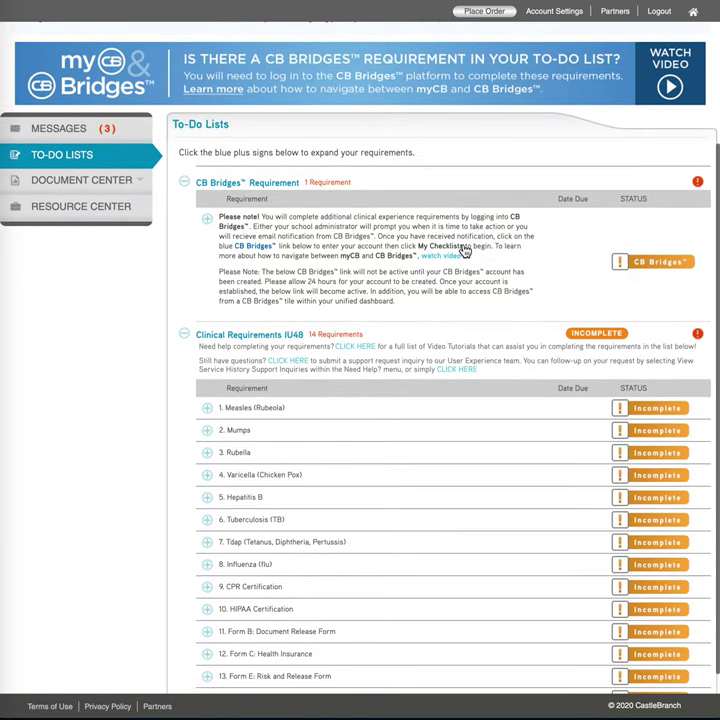
scroll(465, 252, "up", 4)
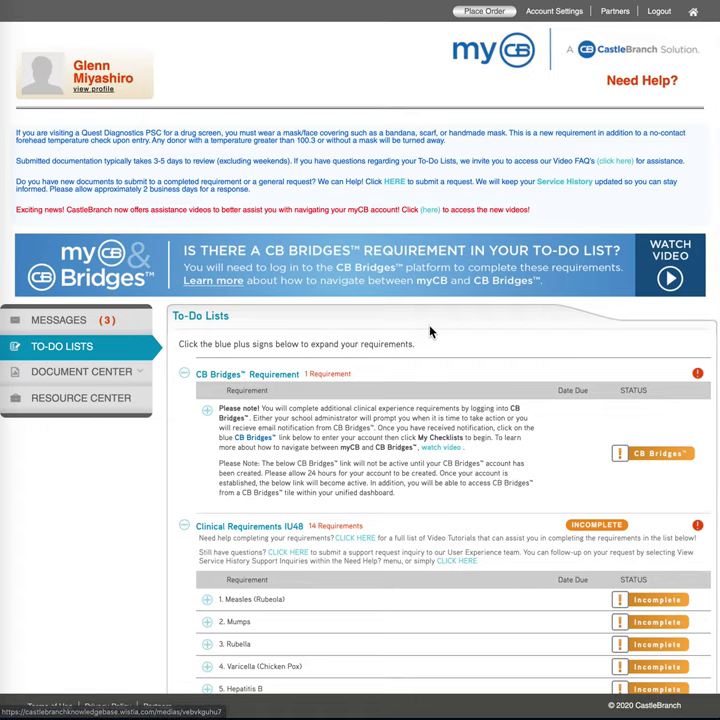
scroll(388, 321, "down", 5)
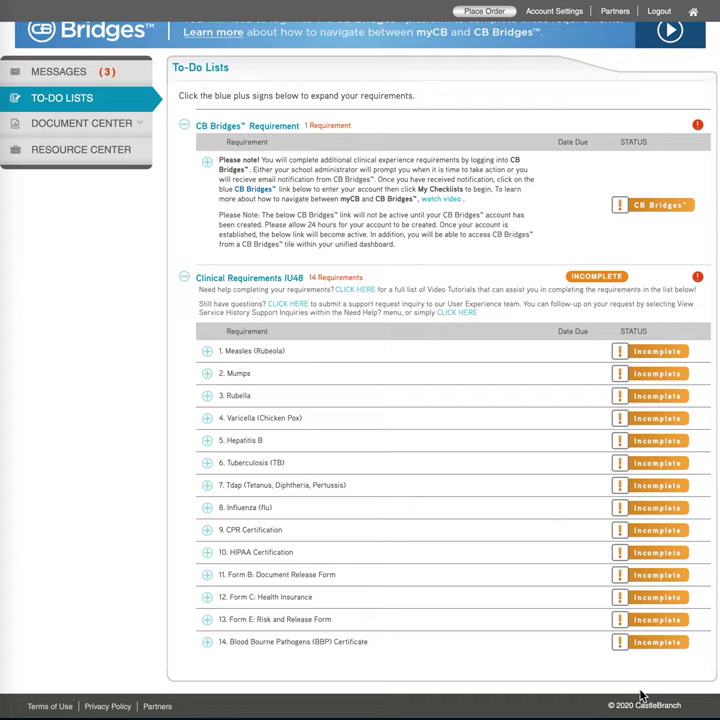
left_click(664, 536)
scroll(525, 556, "down", 5)
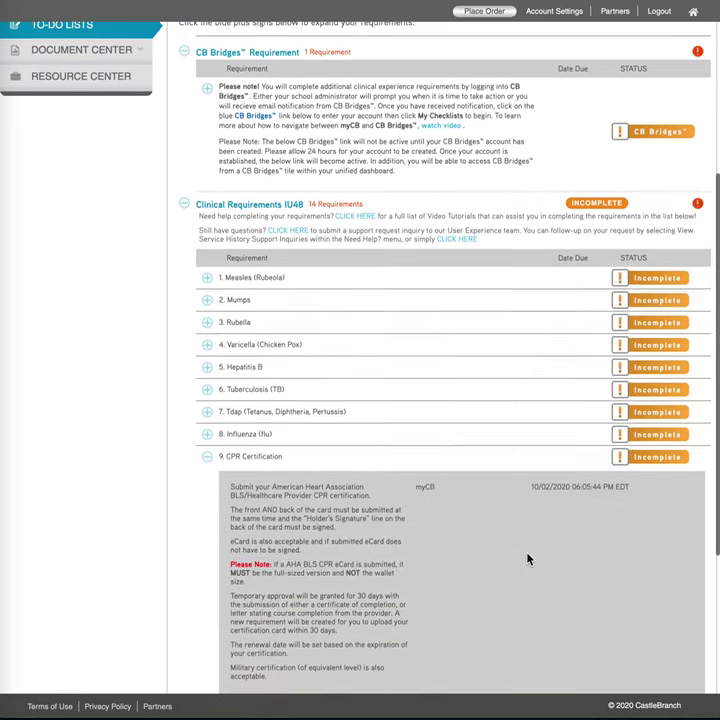
scroll(528, 559, "down", 3)
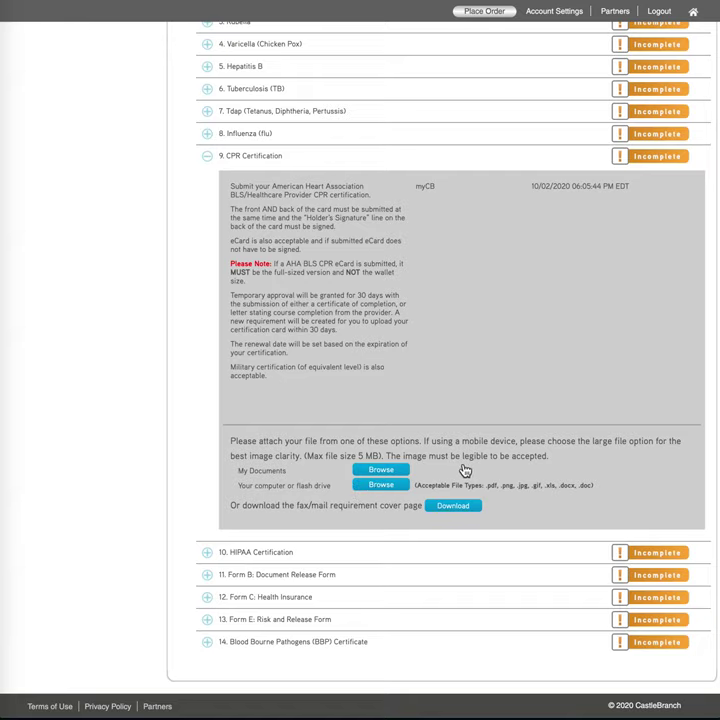
- Browse the computer for the CPR file, opening the health_docs folder on the Desktop and sorting its files by name
left_click(400, 484)
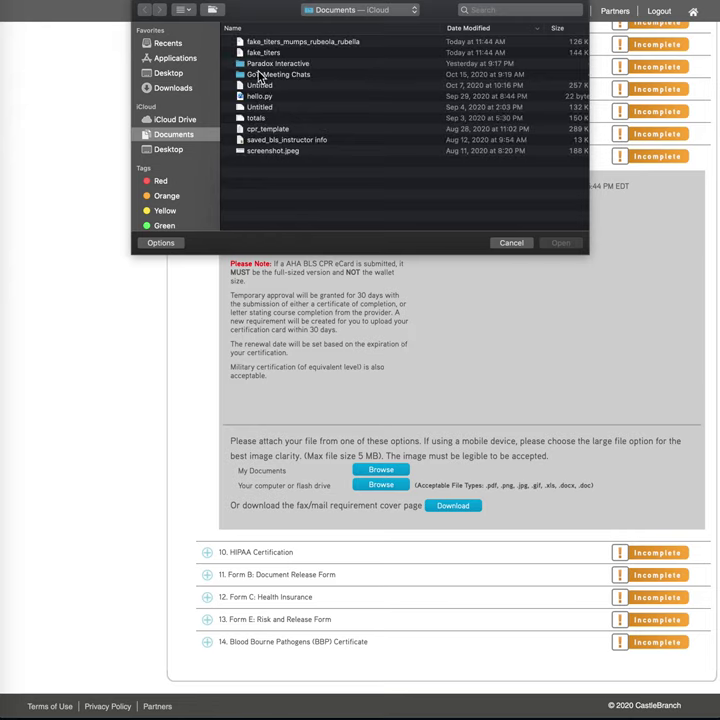
left_click(178, 73)
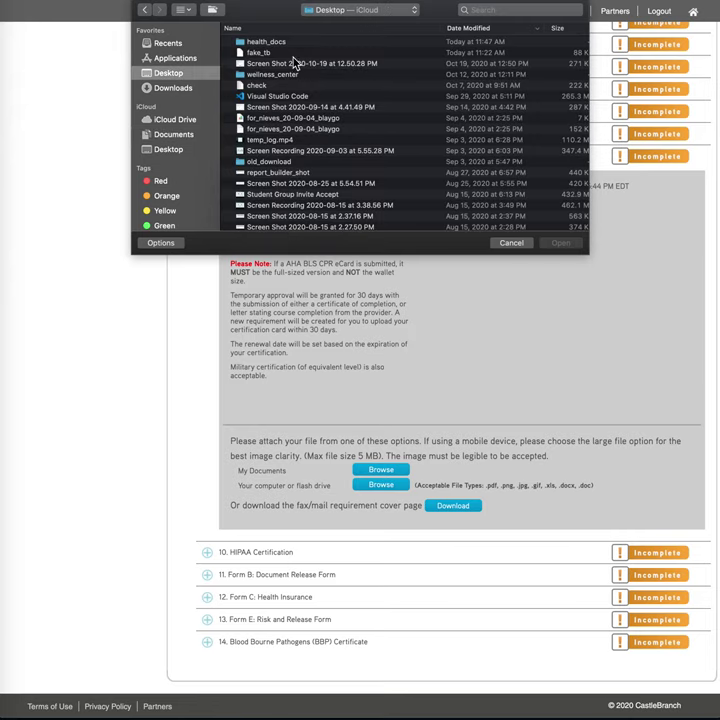
double_click(286, 43)
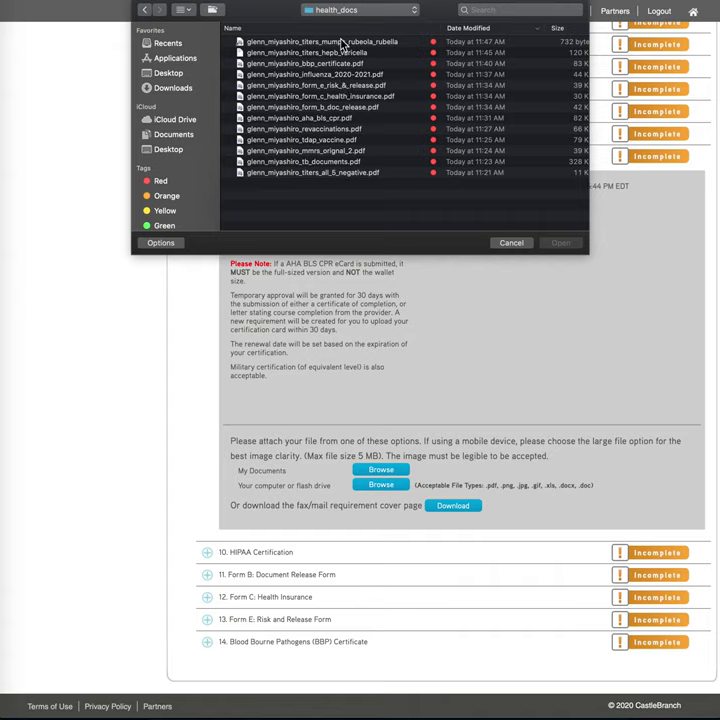
left_click(341, 40)
left_click(339, 28)
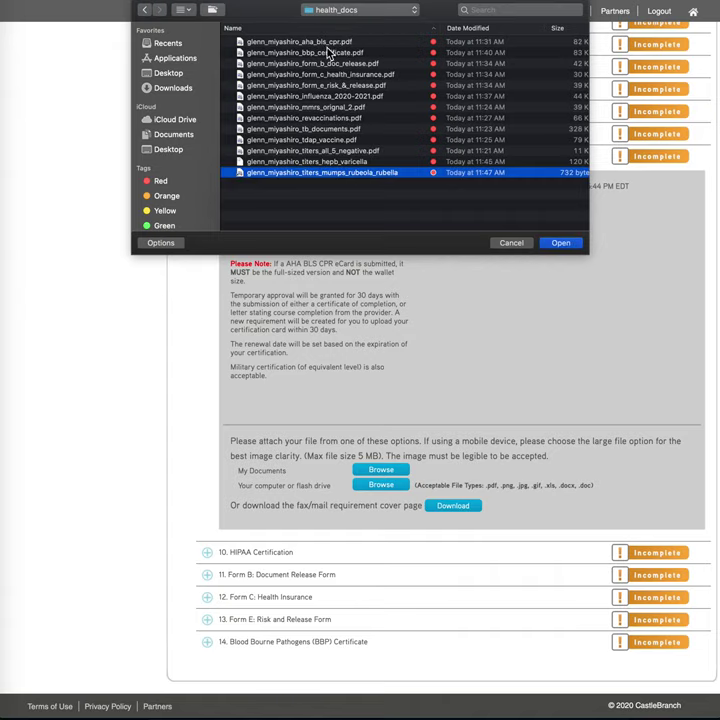
- Attach the aha_bls_cpr PDF to the CPR Certification requirement and submit it for review
left_click(328, 44)
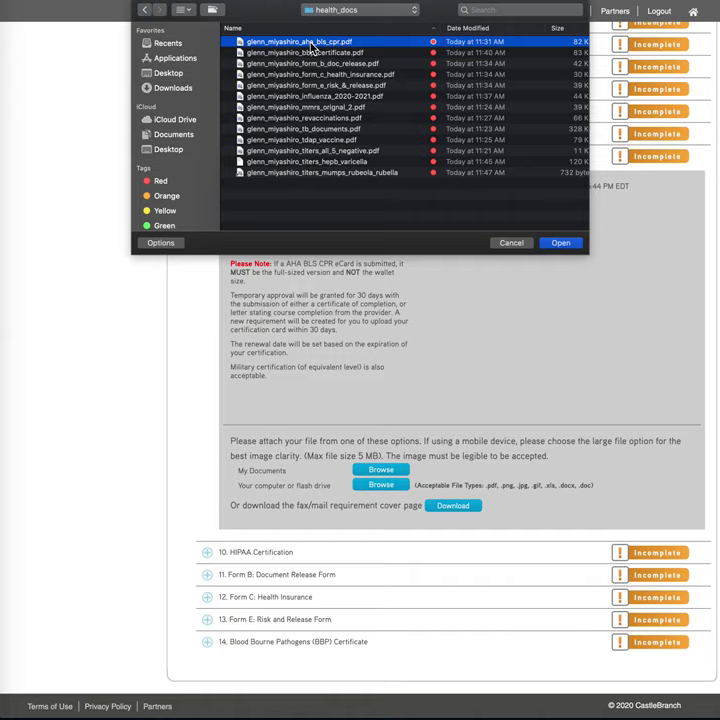
double_click(311, 44)
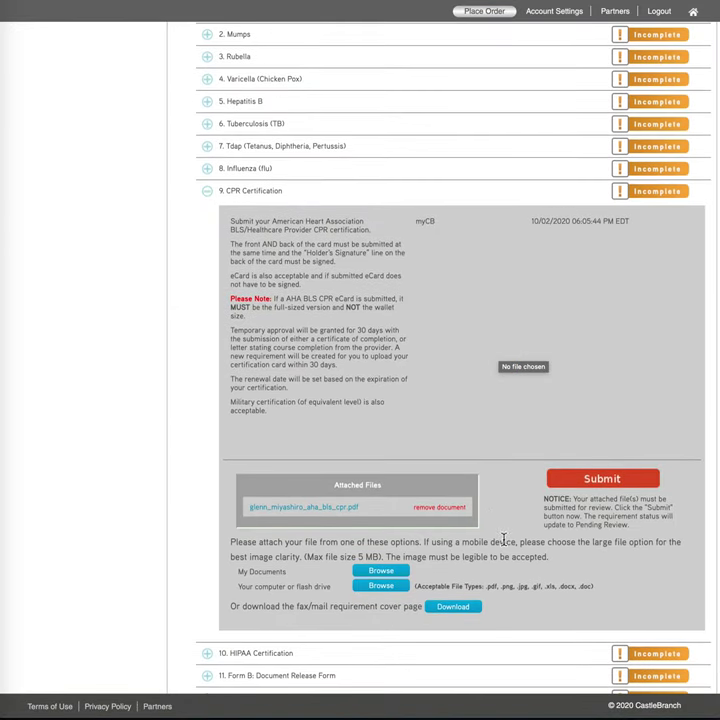
scroll(503, 540, "down", 2)
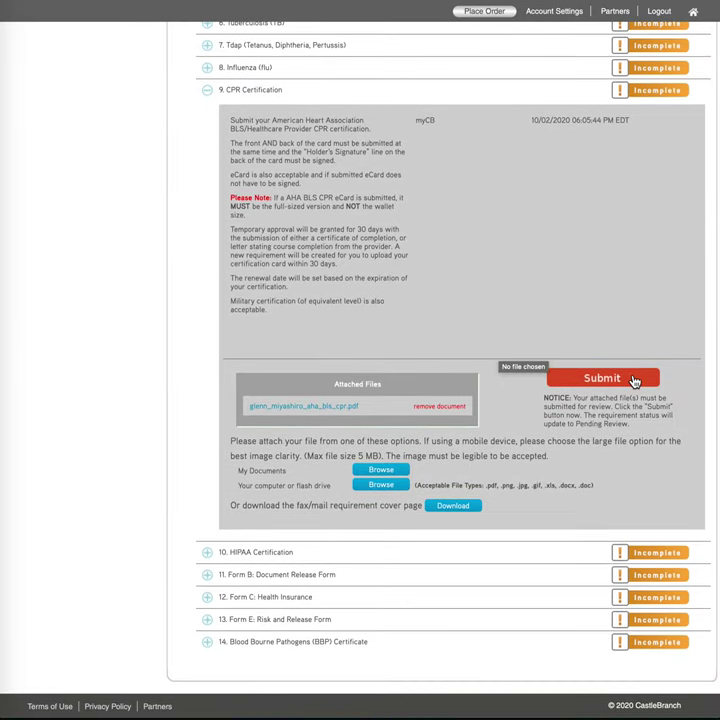
left_click(633, 379)
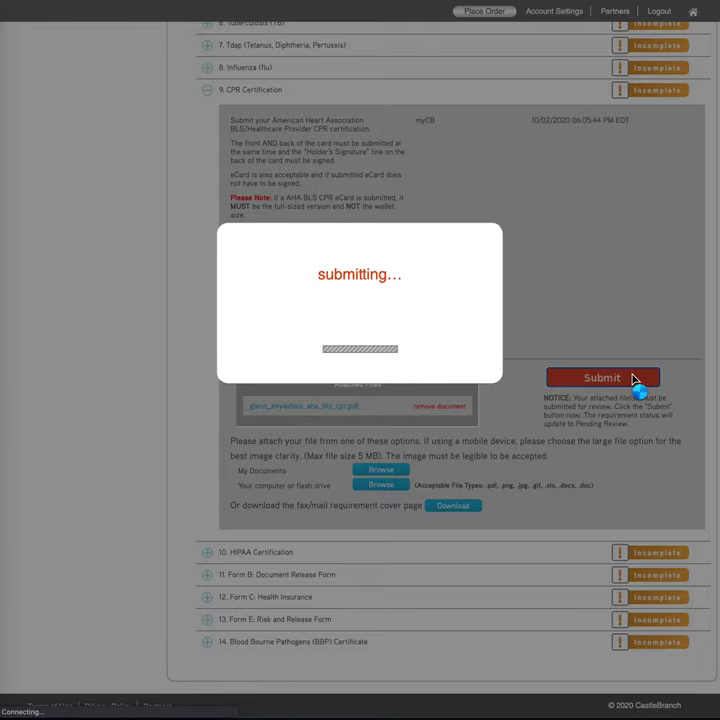
- Attach the form_b_doc_release PDF to the Form B: Document Release Form requirement and submit it for review
scroll(640, 386, "down", 3)
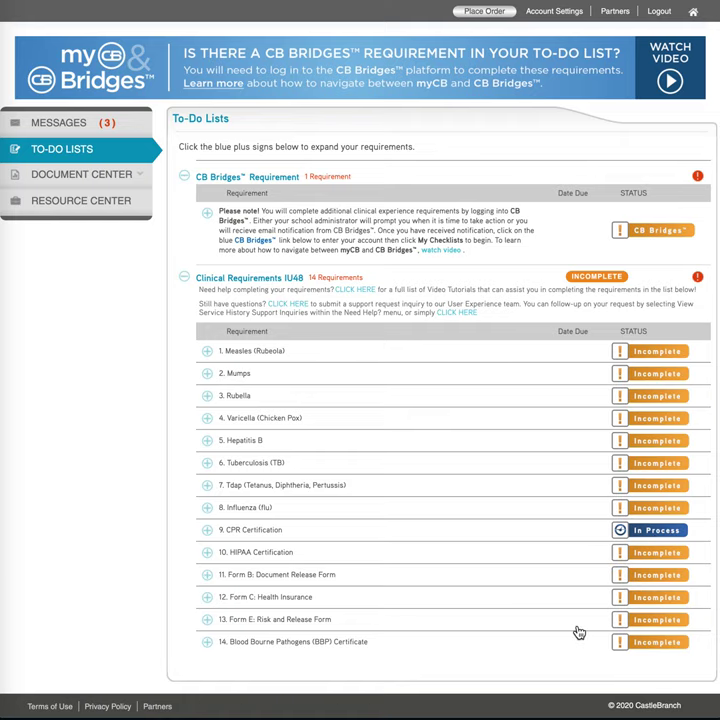
left_click(648, 578)
scroll(469, 580, "down", 3)
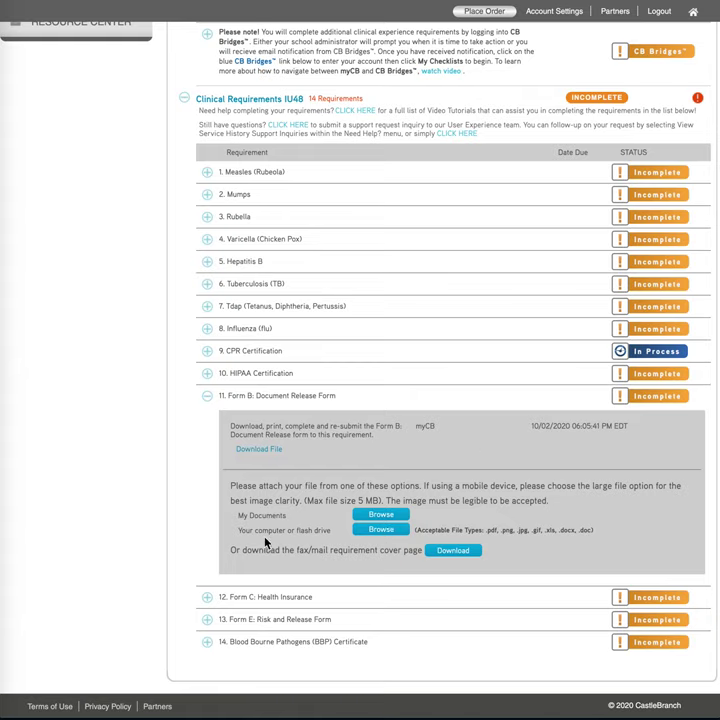
left_click(385, 531)
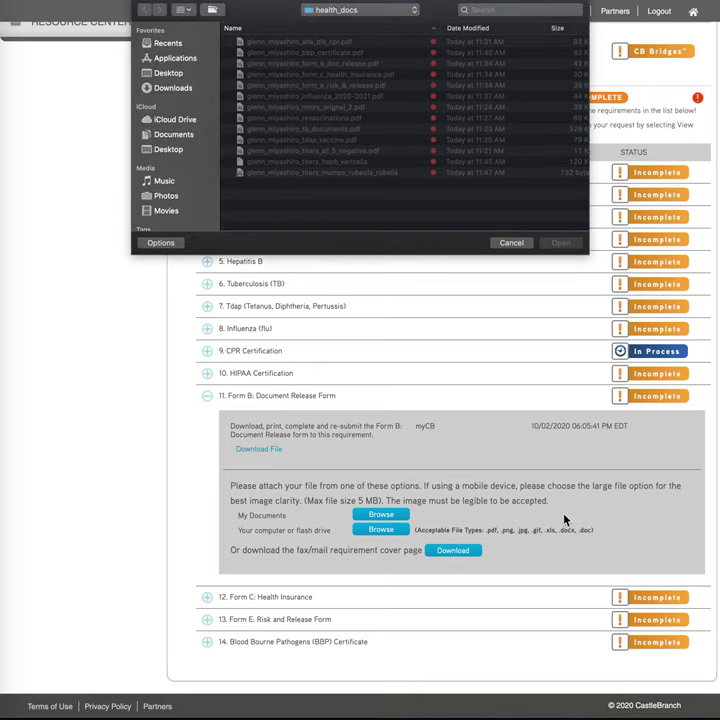
left_click(344, 64)
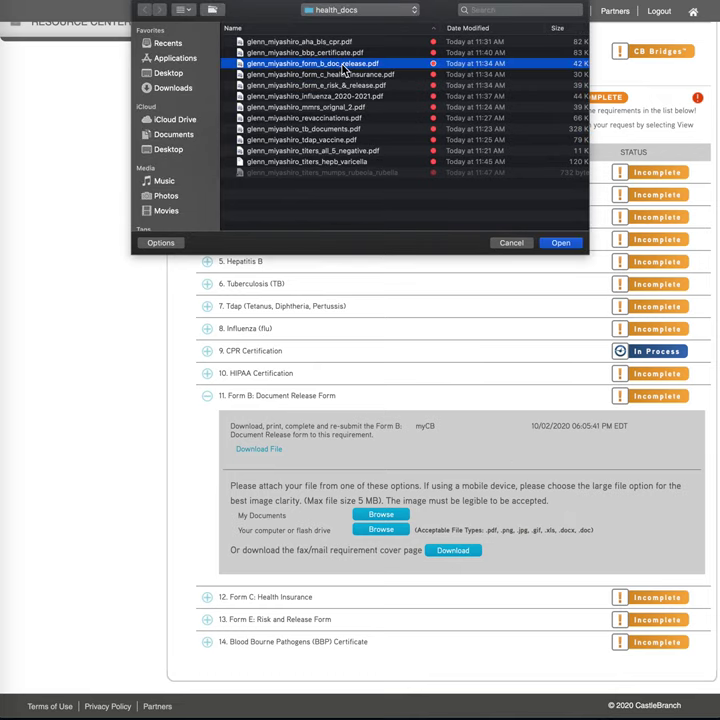
left_click(562, 245)
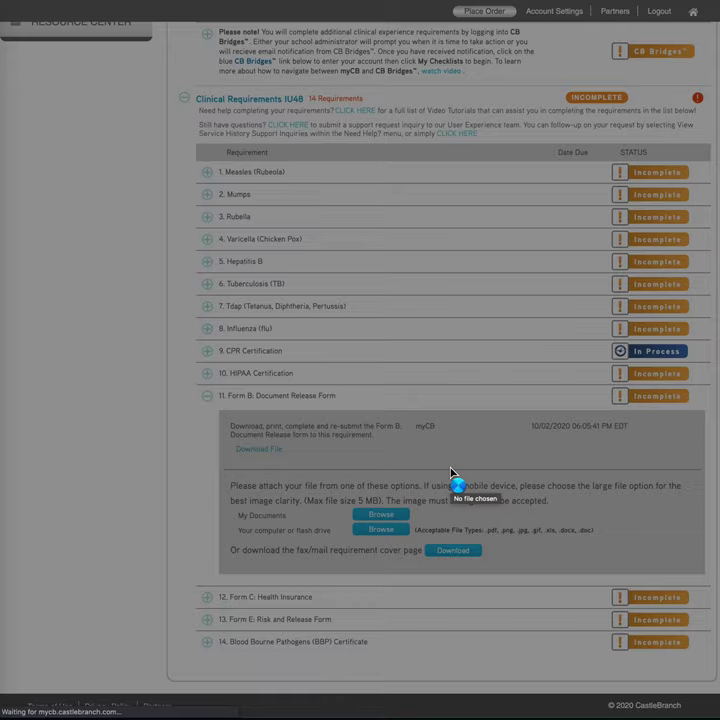
scroll(455, 503, "down", 5)
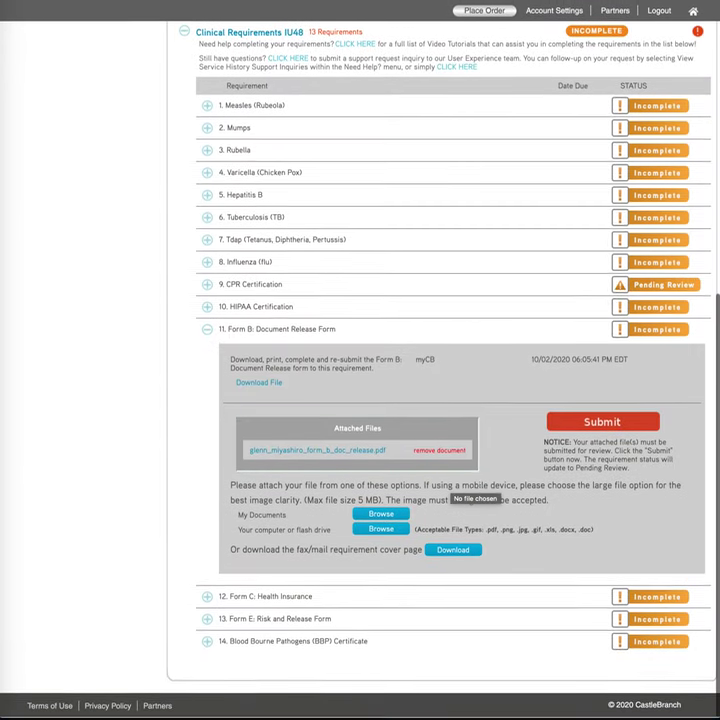
left_click(593, 424)
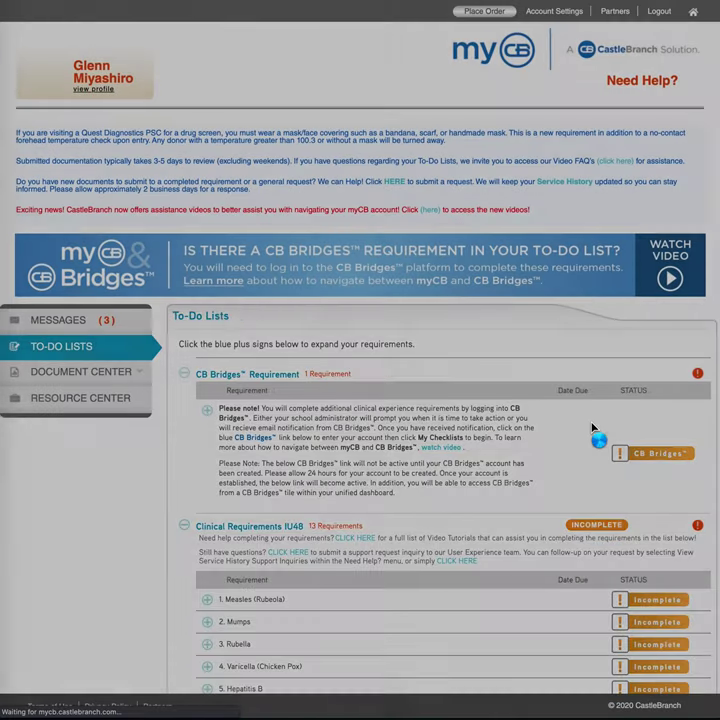
- Check the mmrs_orignal_2 and revaccinations PDFs in the health_docs folder, and expand the Measles (Rubeola) requirement in MyCB
scroll(593, 428, "down", 3)
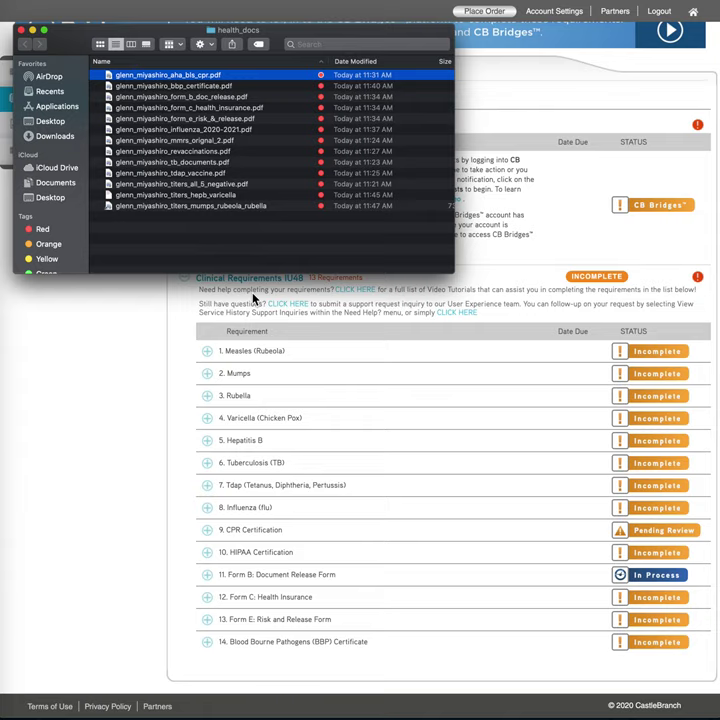
left_click(220, 142)
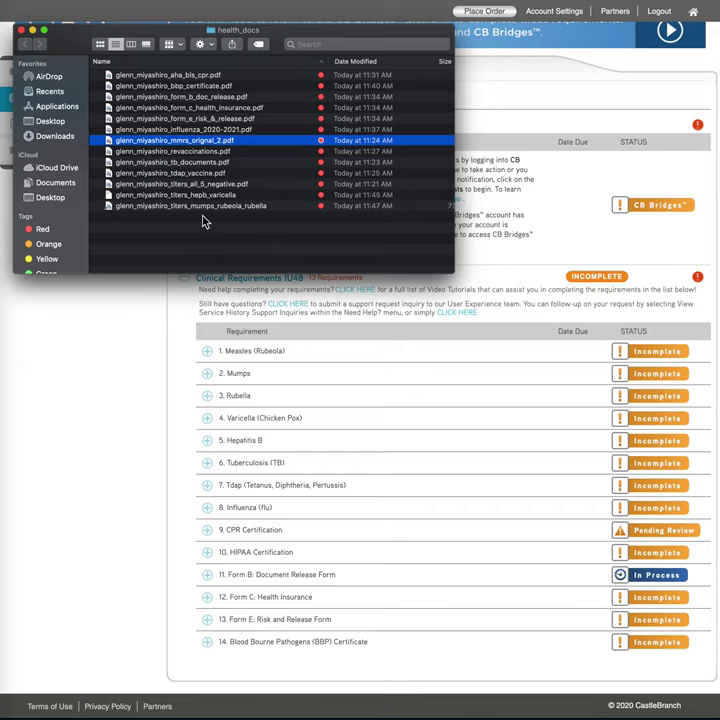
left_click(206, 154)
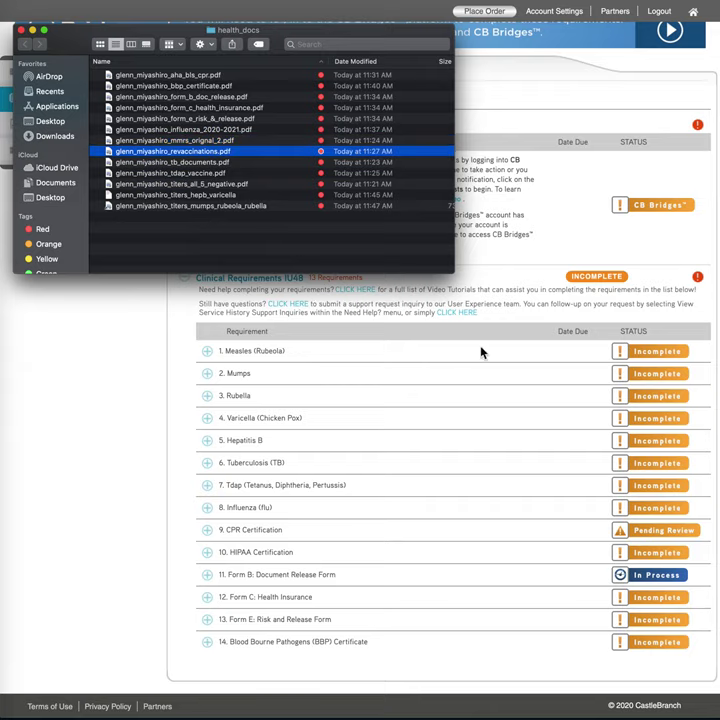
left_click(660, 356)
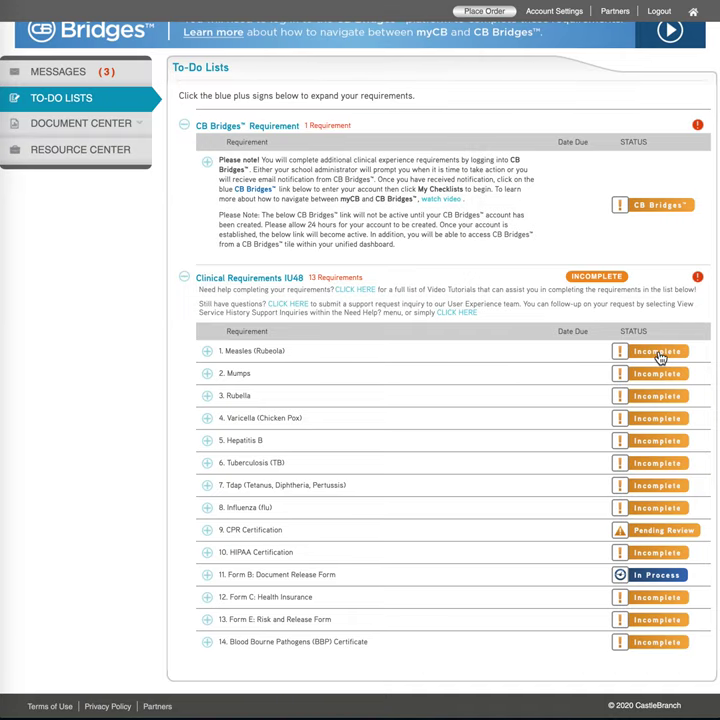
left_click(660, 356)
scroll(368, 413, "down", 5)
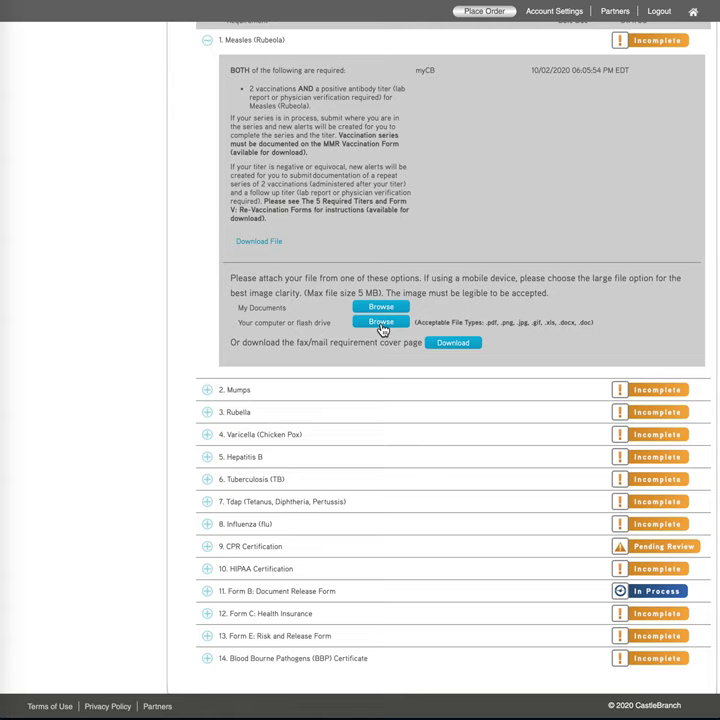
- Attach the titers_all_5_negative PDF from the computer to the Measles (Rubeola) requirement
left_click(380, 324)
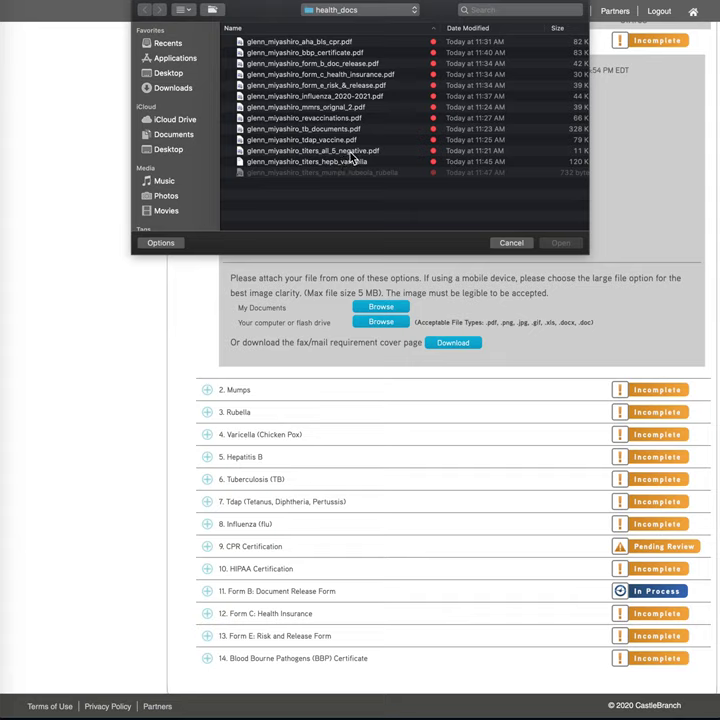
left_click(351, 152)
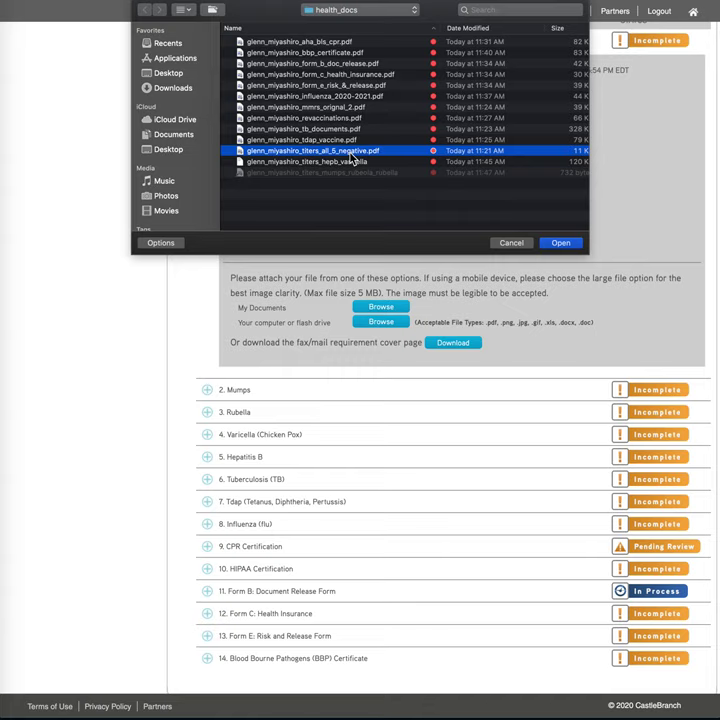
left_click(557, 244)
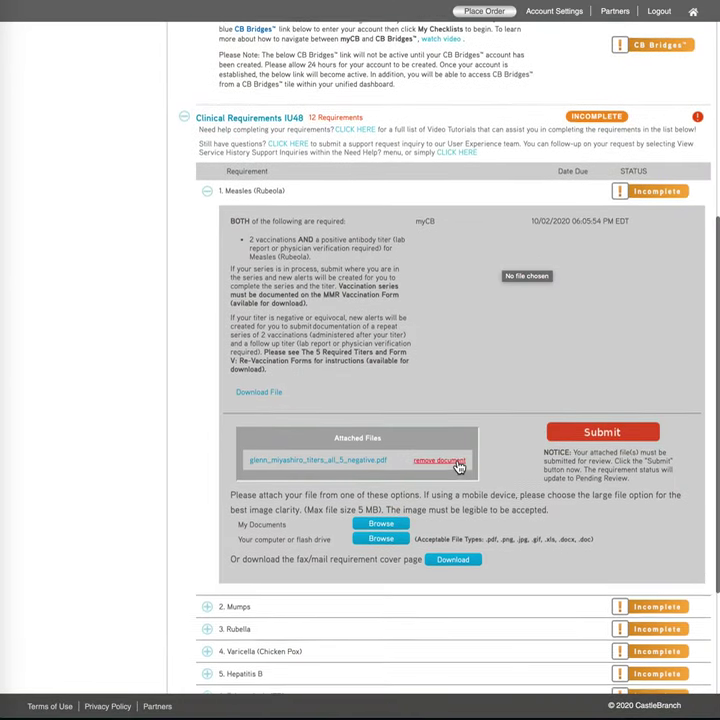
- Attach the mmrs_orignal_2 PDF from the computer to the Measles (Rubeola) requirement
scroll(458, 467, "down", 2)
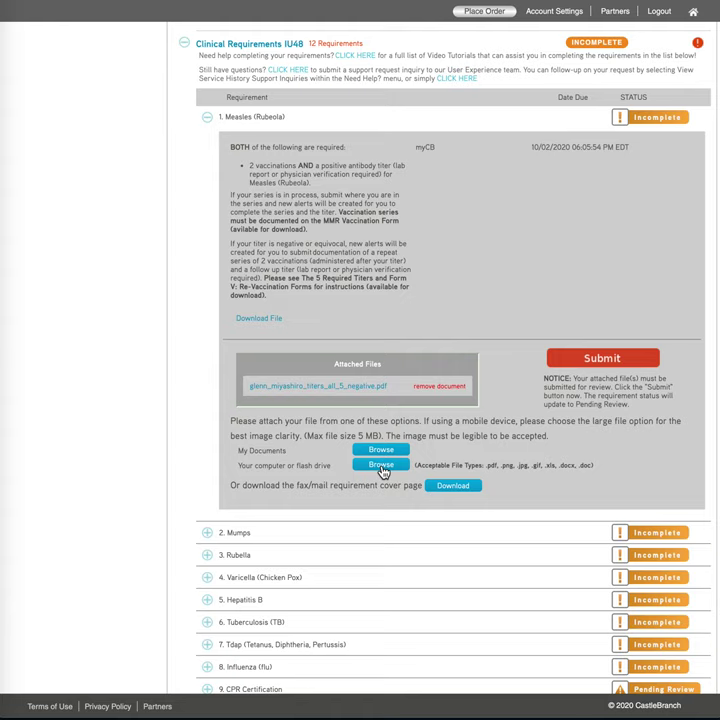
left_click(380, 466)
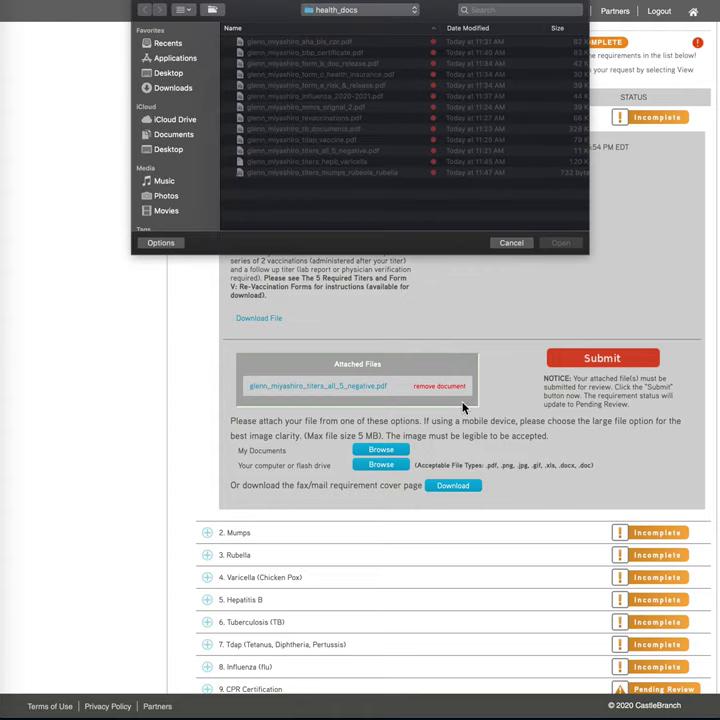
left_click(370, 107)
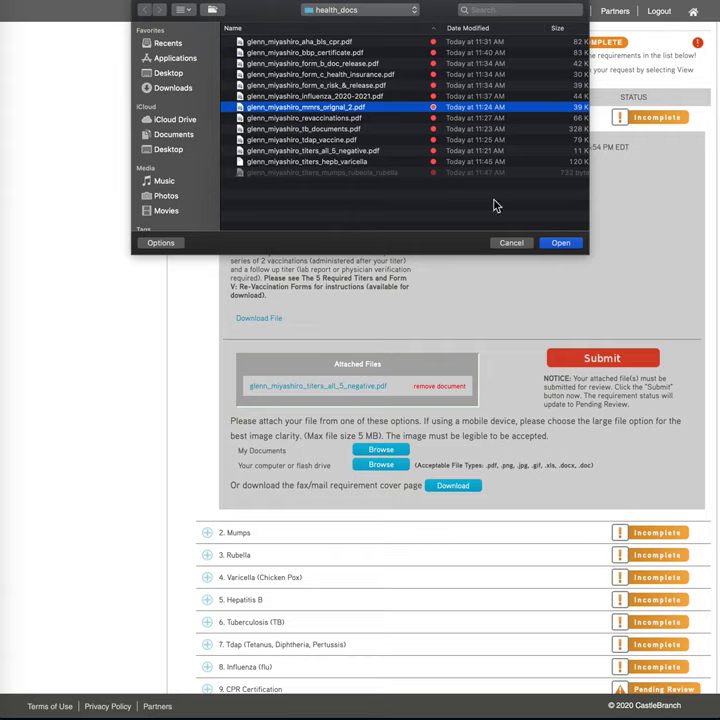
left_click(561, 243)
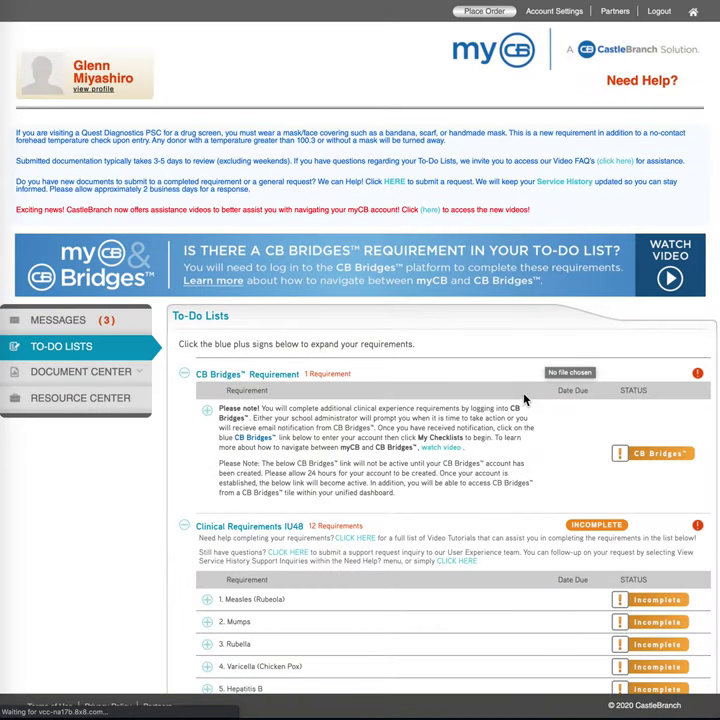
- Attach the revaccinations PDF to the Measles (Rubeola) requirement and submit its files for review
scroll(524, 400, "down", 4)
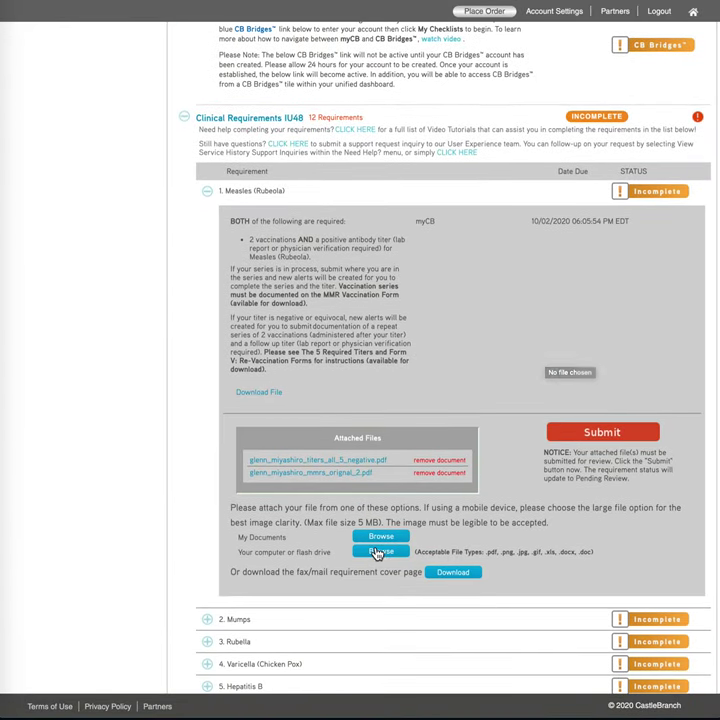
left_click(379, 552)
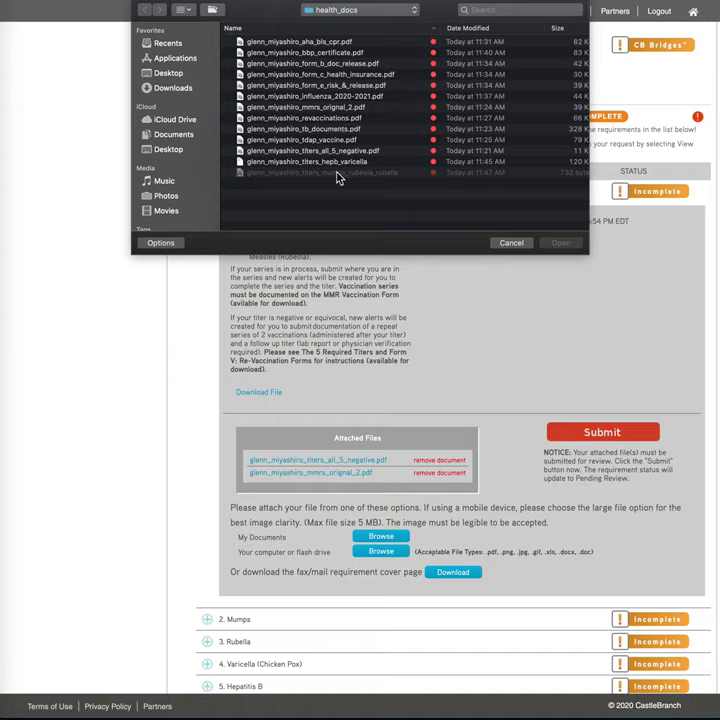
left_click(339, 120)
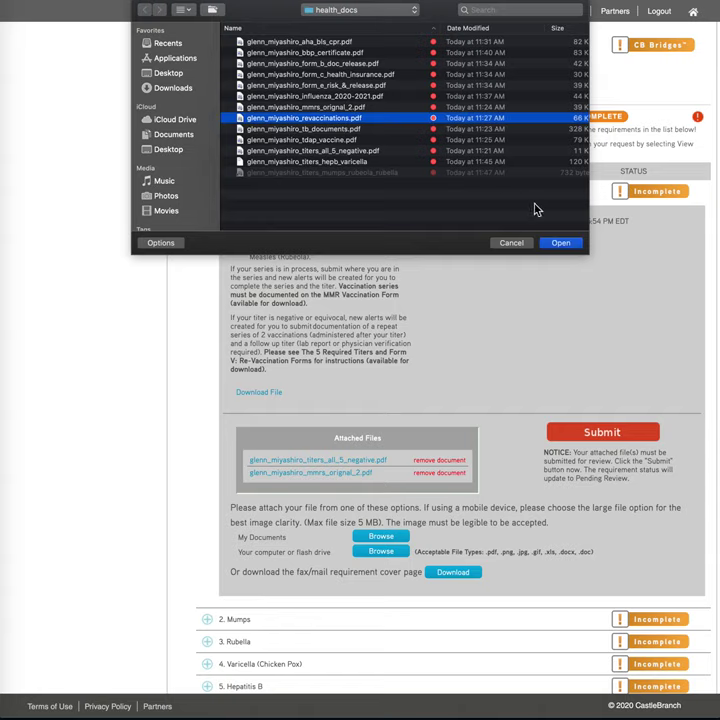
left_click(569, 246)
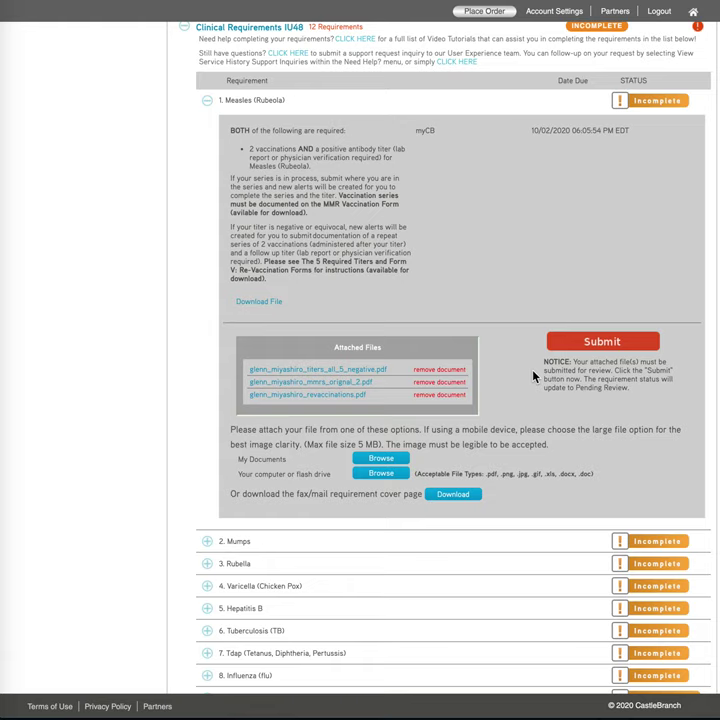
left_click(594, 342)
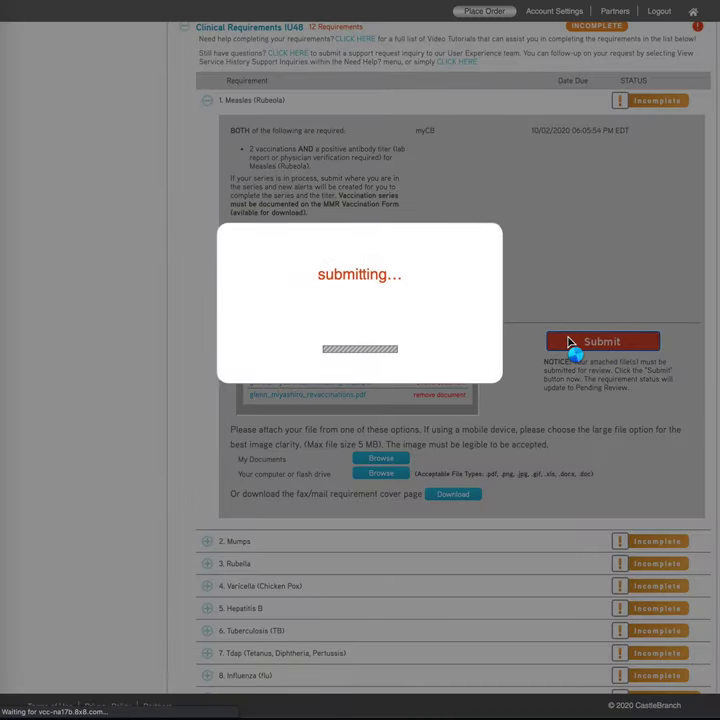
- Expand the Mumps requirement and attach the titers_all_5_negative PDF from the health_docs folder
scroll(520, 430, "down", 3)
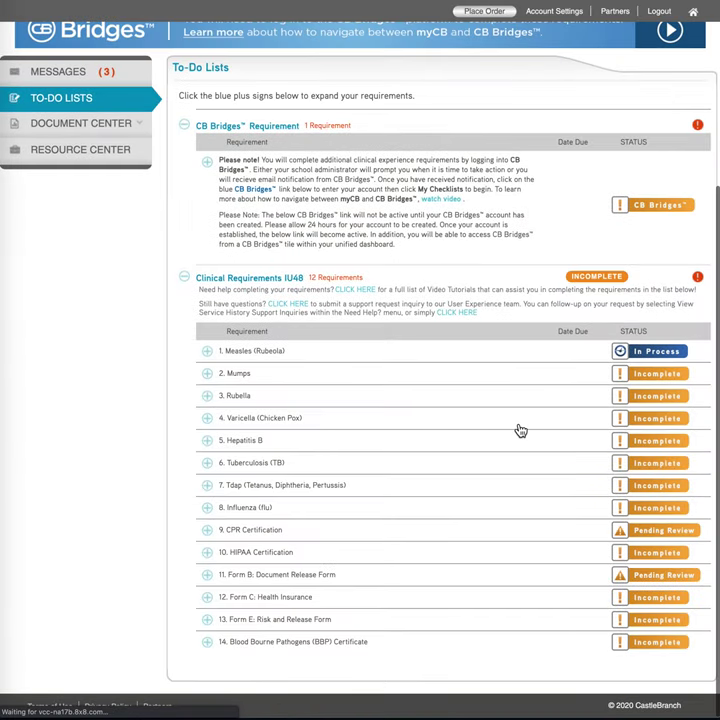
left_click(338, 381)
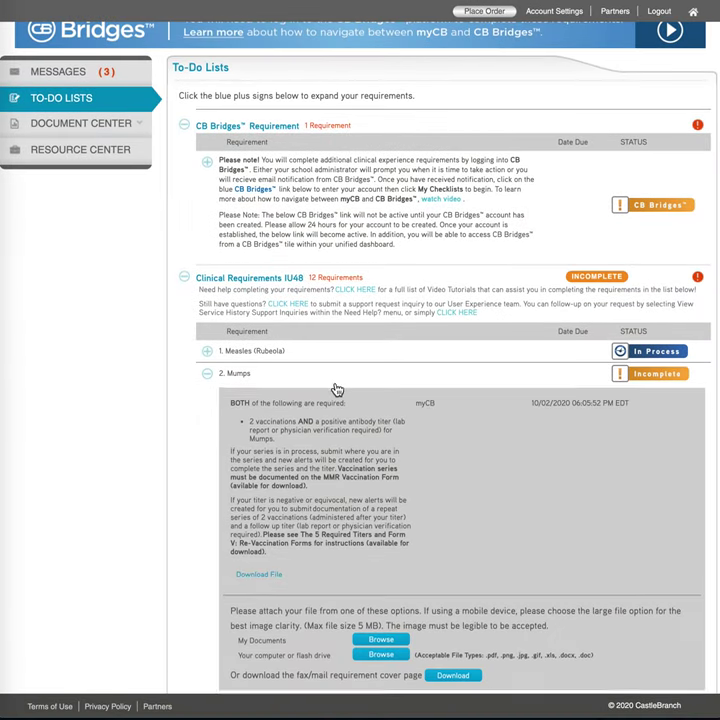
scroll(340, 440, "down", 2)
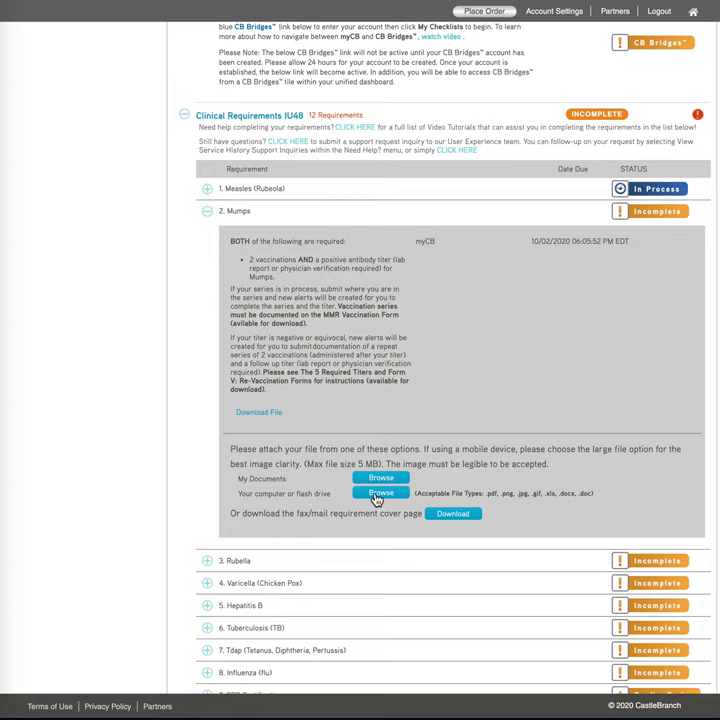
left_click(378, 494)
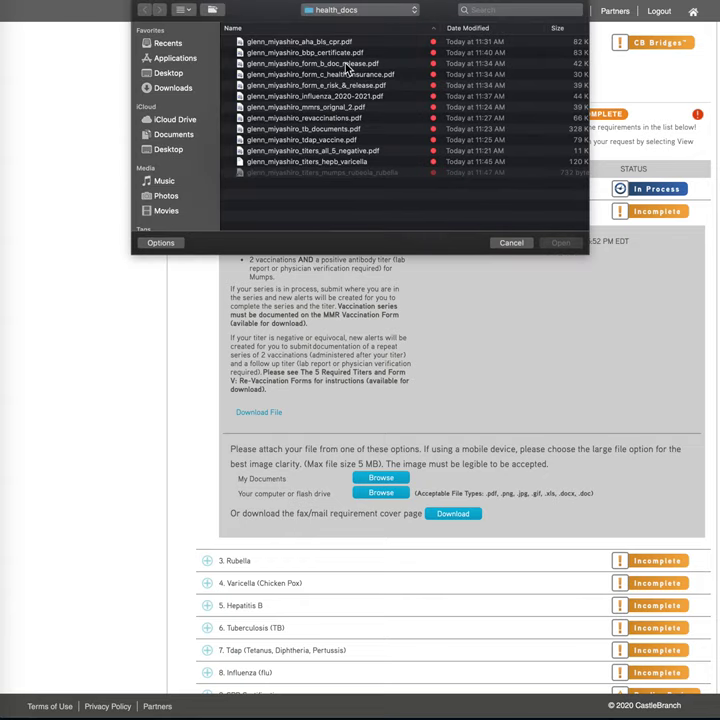
left_click(333, 151)
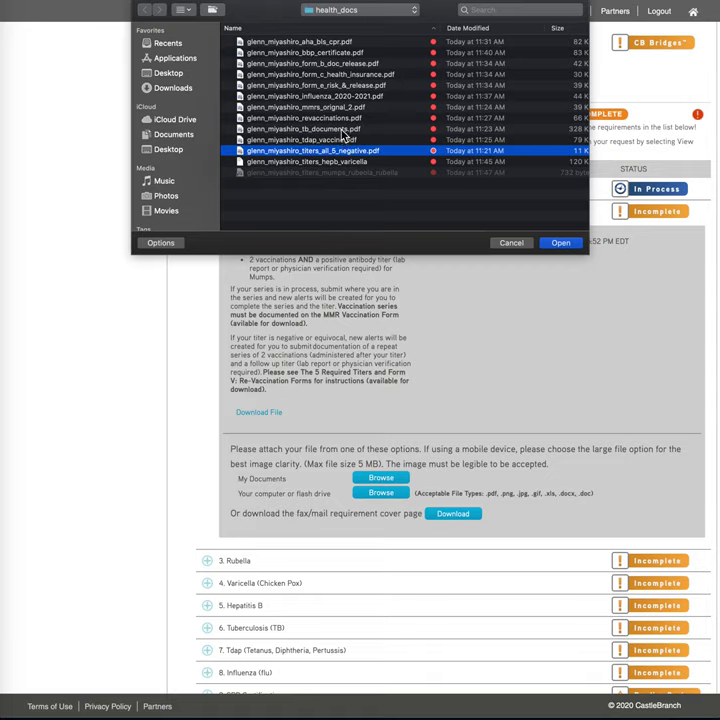
left_click(342, 108)
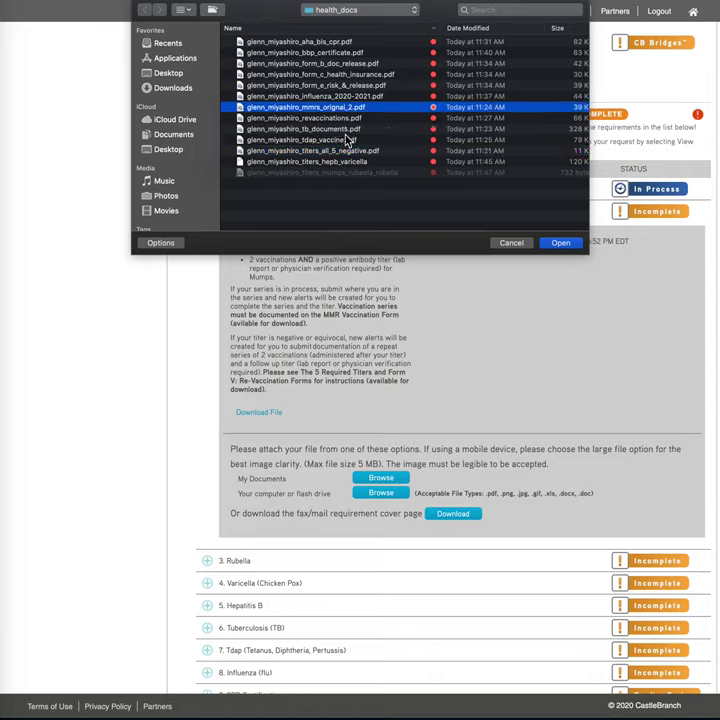
left_click(345, 151)
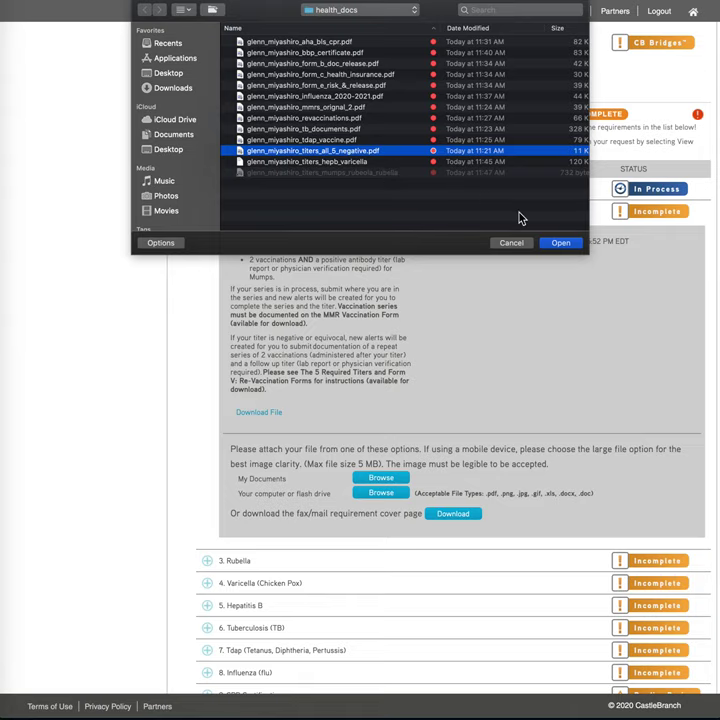
left_click(559, 244)
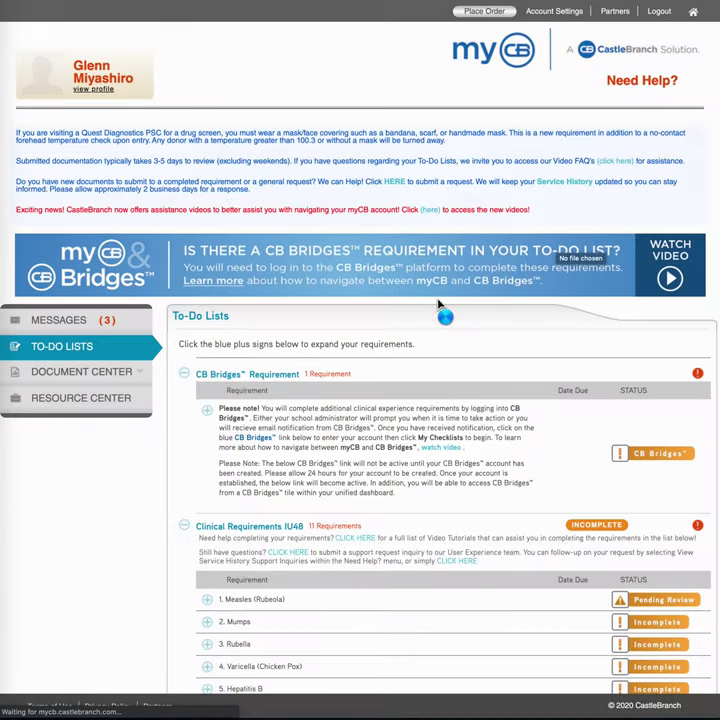
- Attach the mmrs_orignal_2 PDF from the computer to the Mumps requirement
scroll(463, 400, "down", 2)
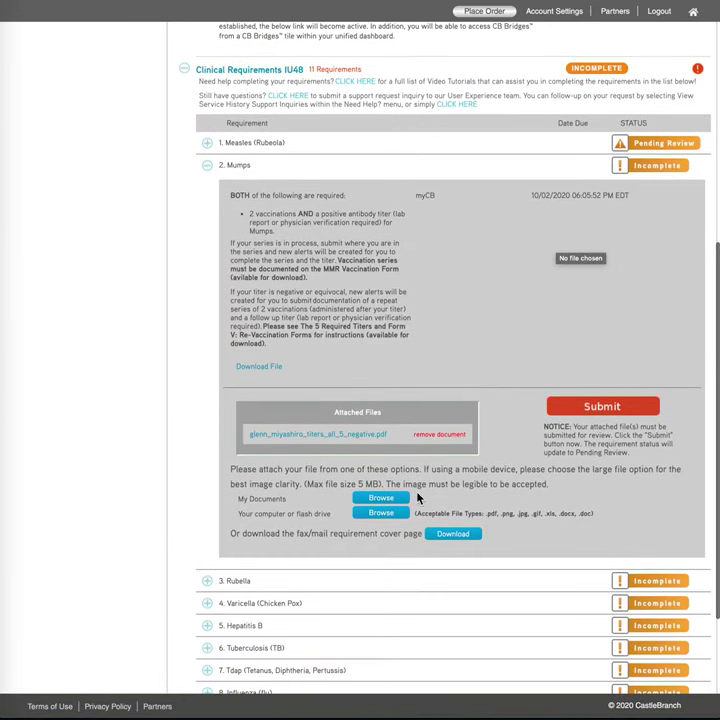
left_click(391, 514)
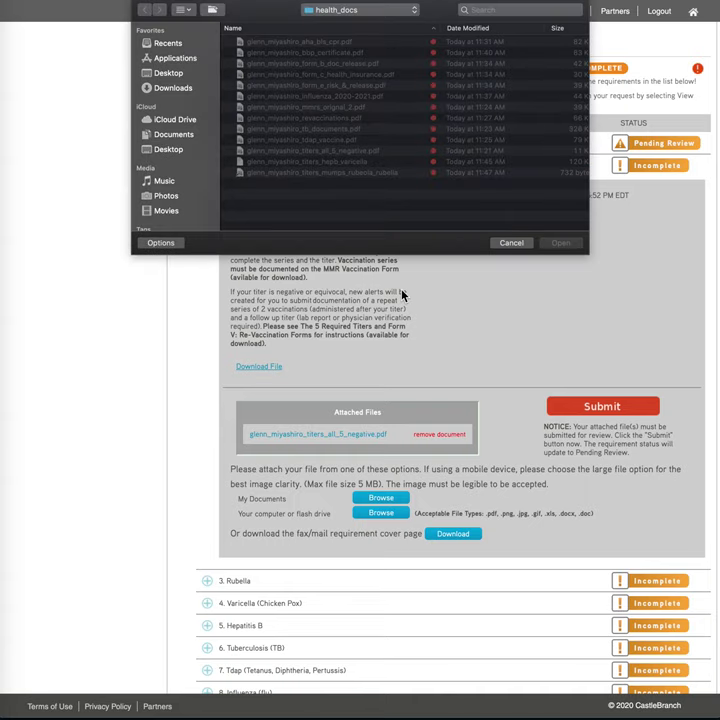
left_click(352, 108)
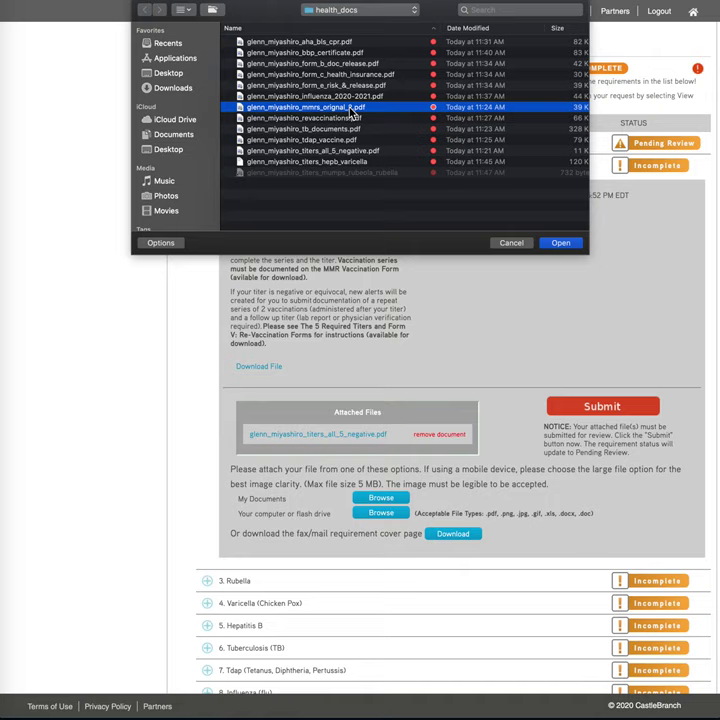
left_click(558, 243)
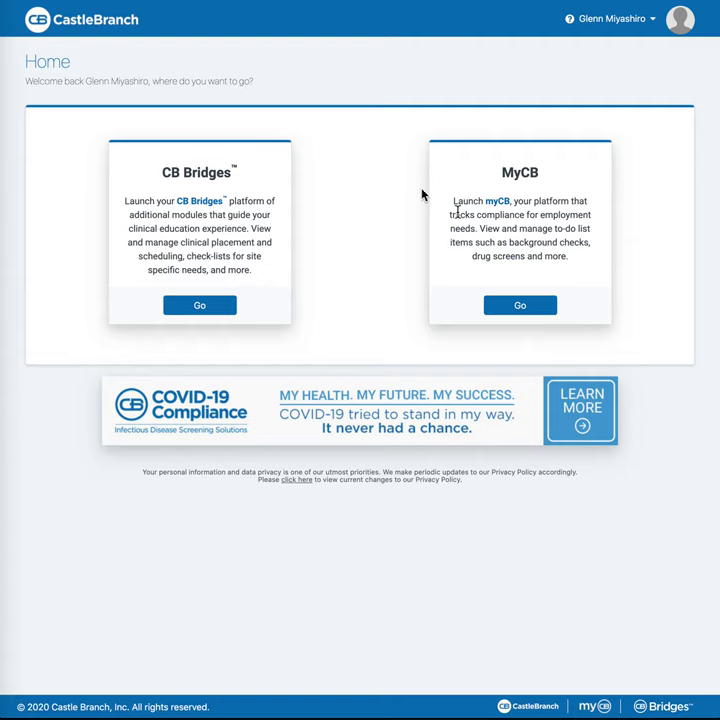
- Launch MyCB from the CastleBranch home page, reopen the Mumps requirement and submit its attached files for review
left_click(519, 312)
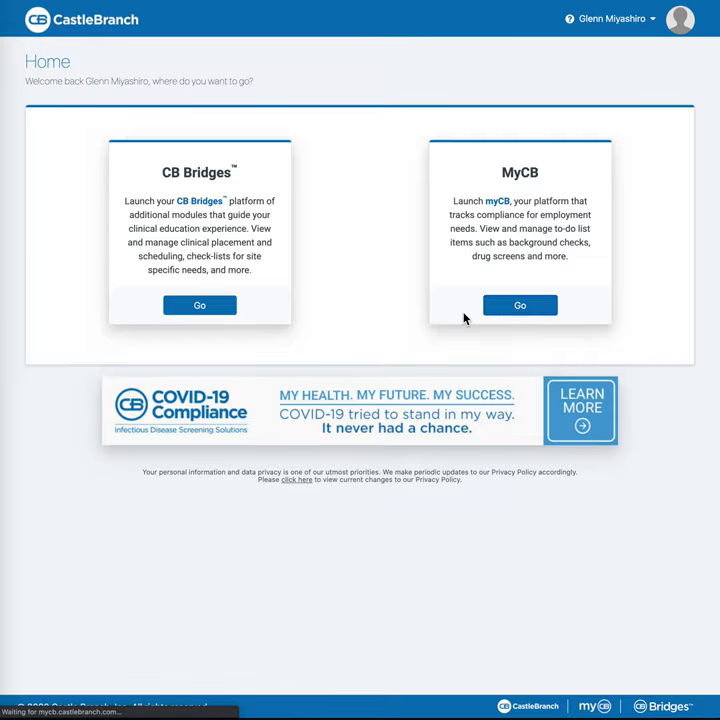
scroll(463, 321, "down", 8)
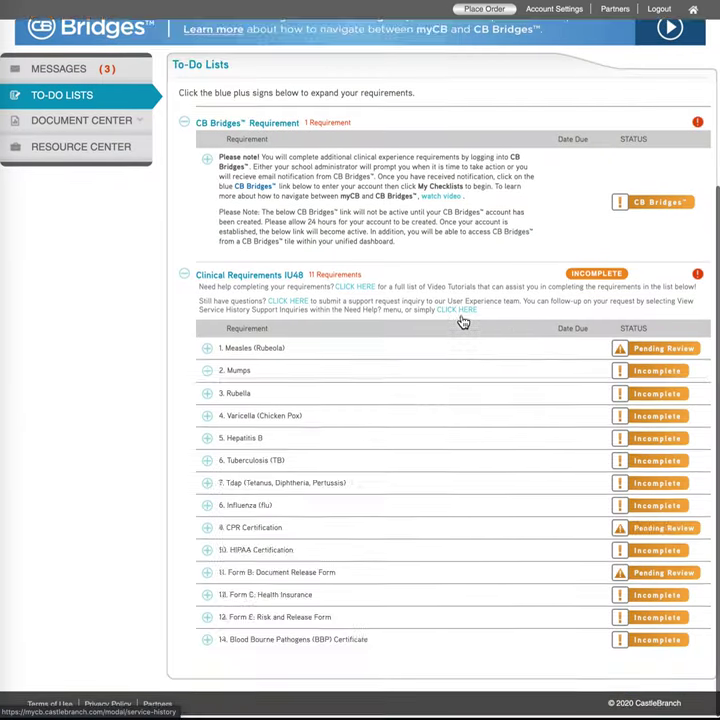
left_click(443, 368)
scroll(430, 380, "down", 2)
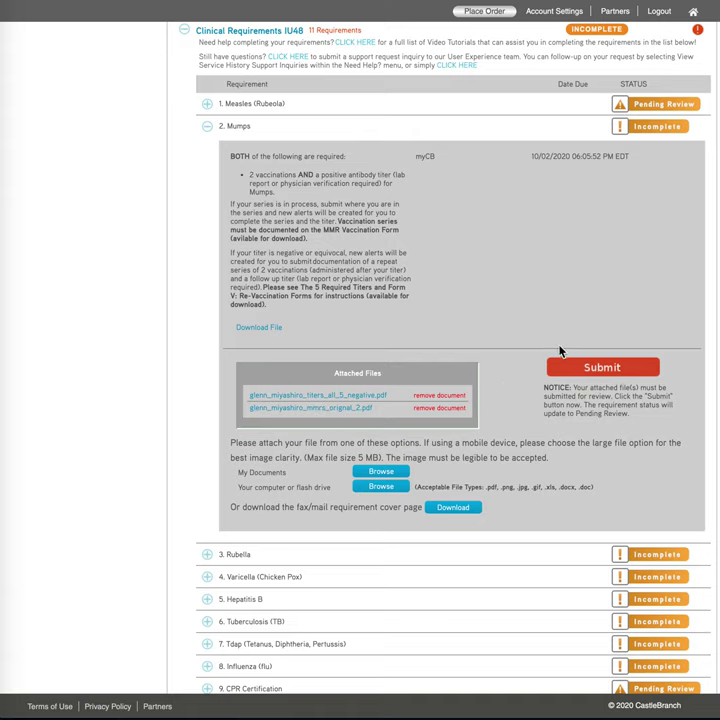
left_click(572, 369)
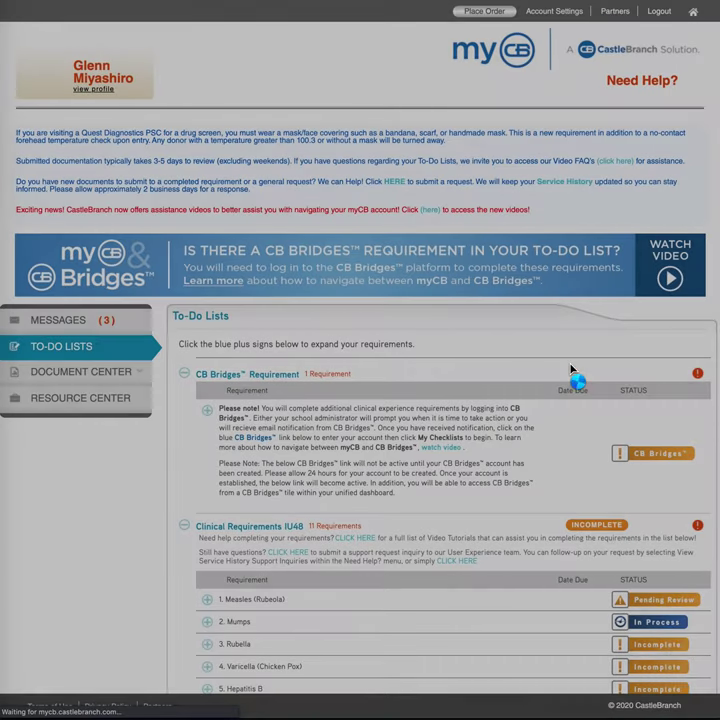
- Check the submitted files under Mumps and review the instructions of the Rubella requirement
scroll(545, 468, "down", 3)
left_click(545, 466)
scroll(487, 392, "down", 2)
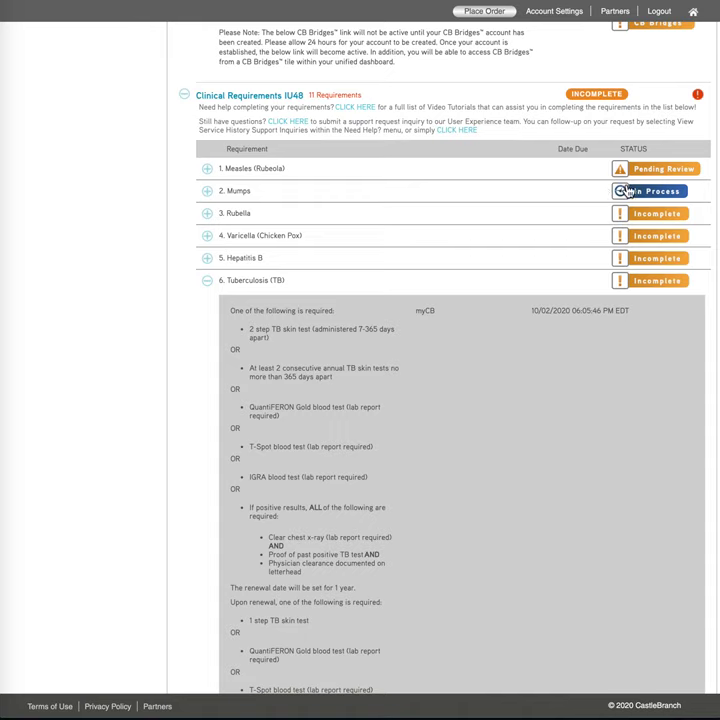
left_click(485, 204)
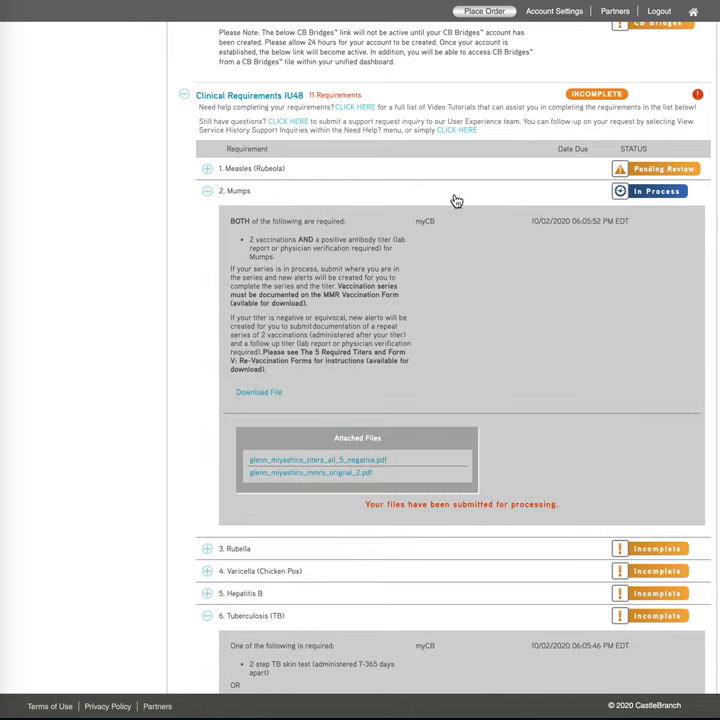
left_click(456, 201)
left_click(411, 218)
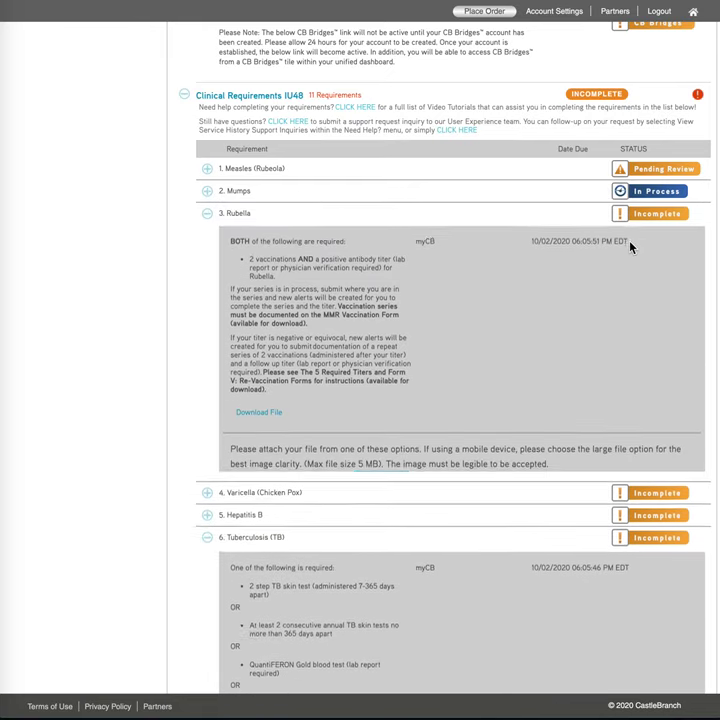
scroll(632, 331, "down", 1)
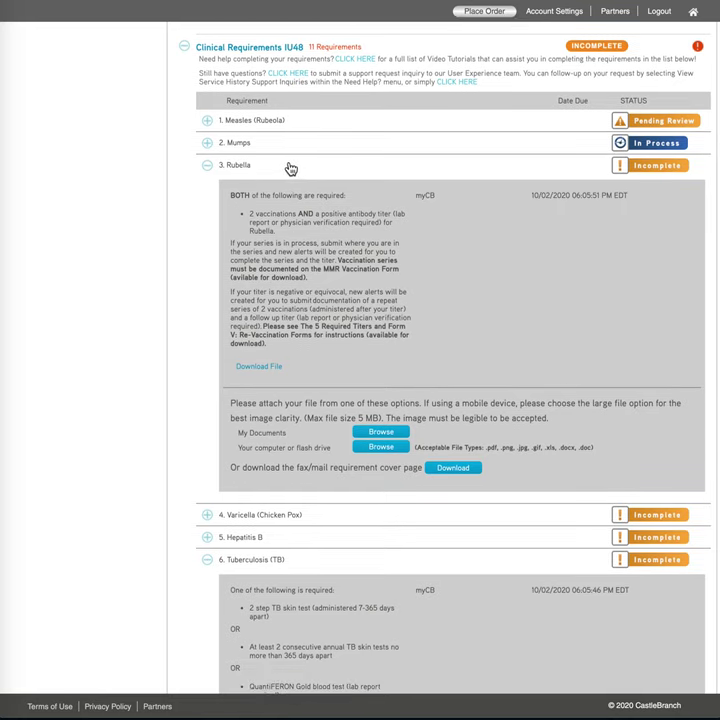
left_click(262, 167)
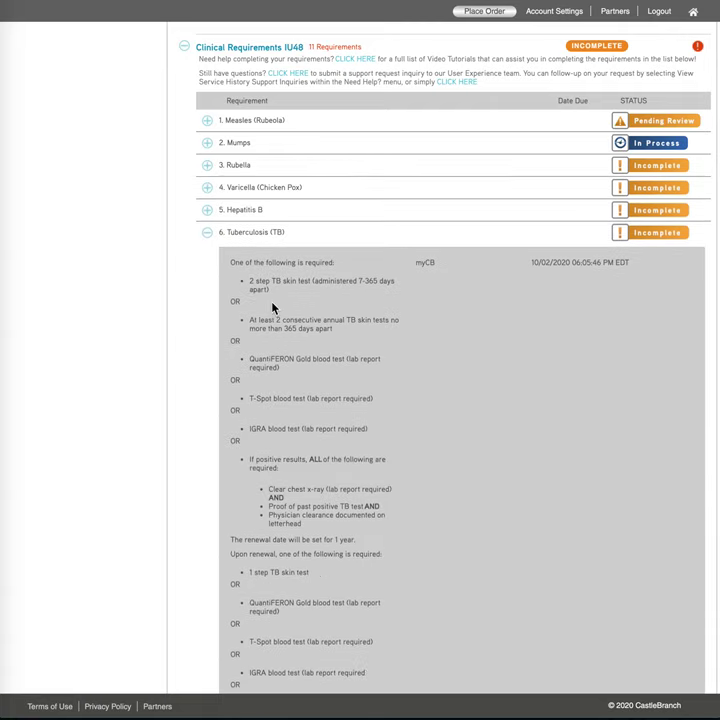
- Expand the Varicella requirement and attach the titers_all_5_negative PDF from the health_docs folder
left_click(276, 190)
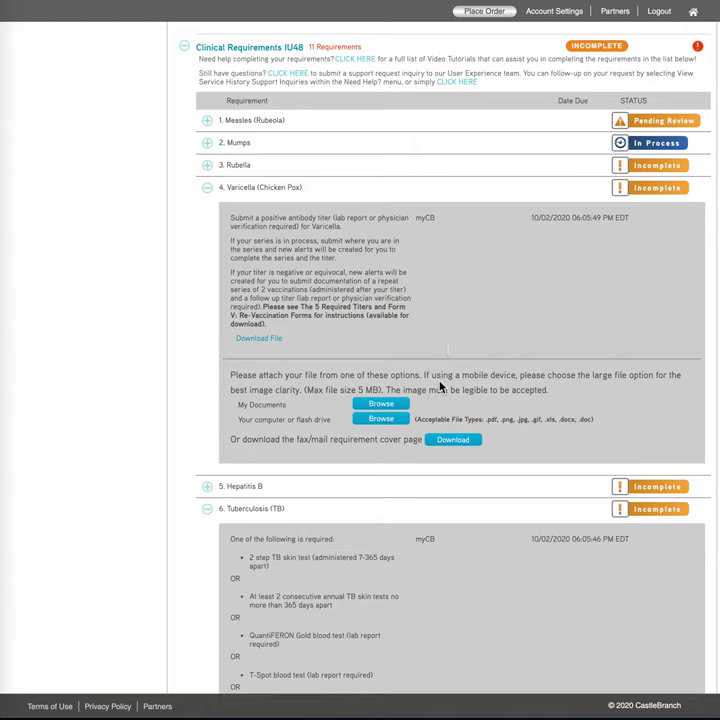
left_click(386, 404)
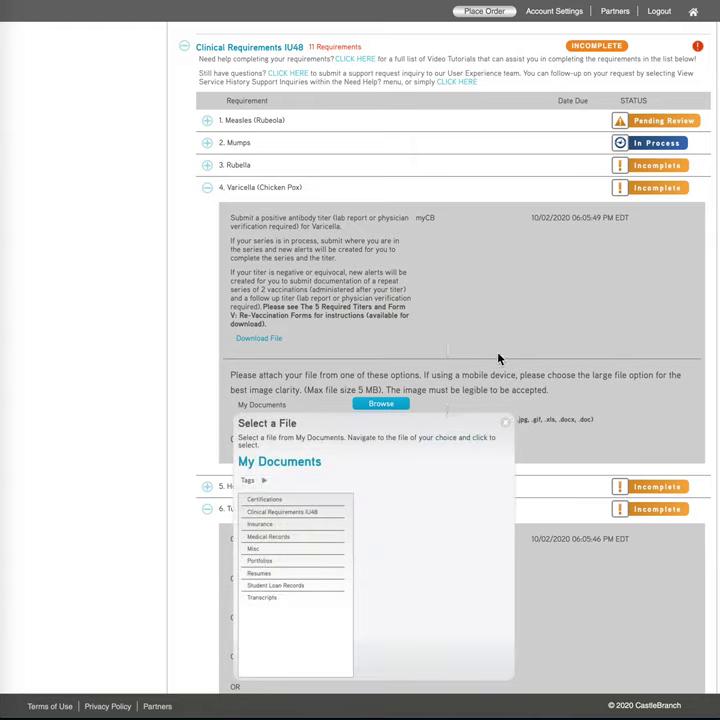
left_click(506, 423)
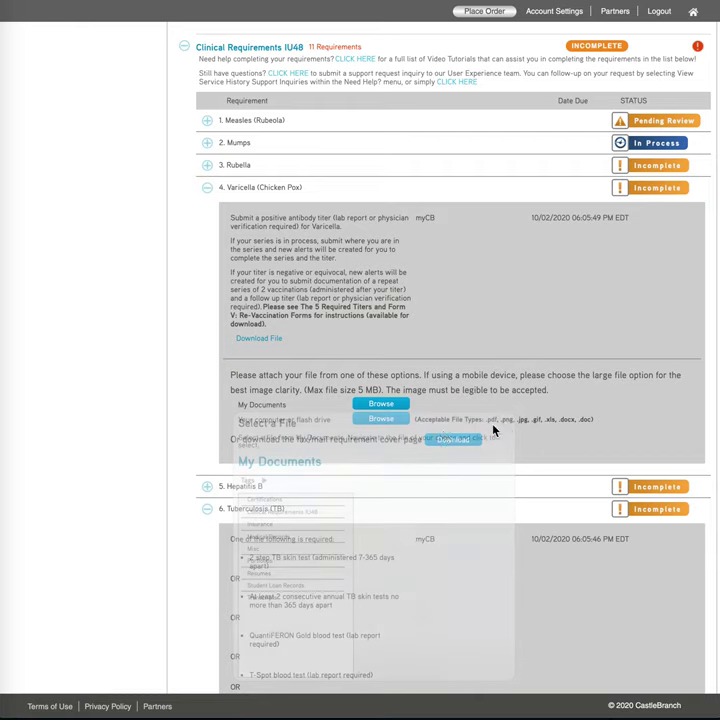
left_click(384, 421)
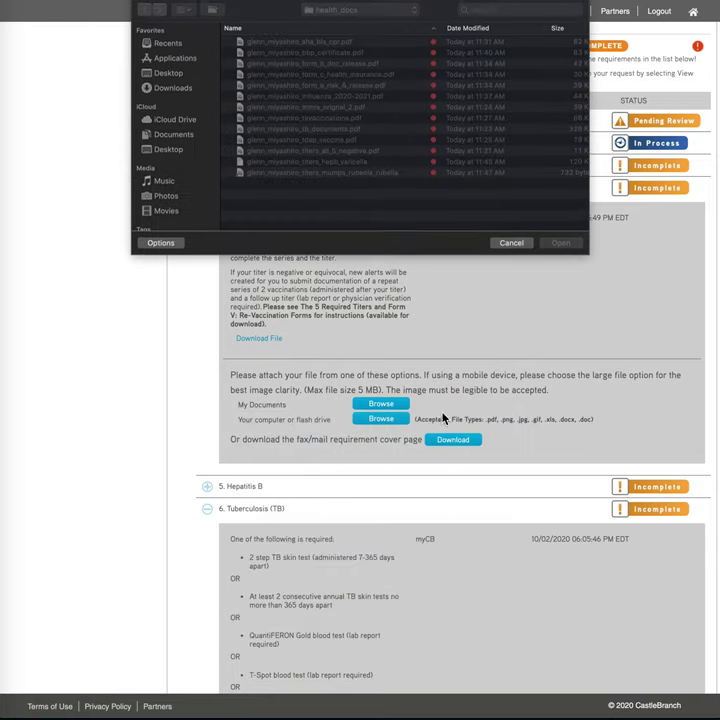
left_click(279, 151)
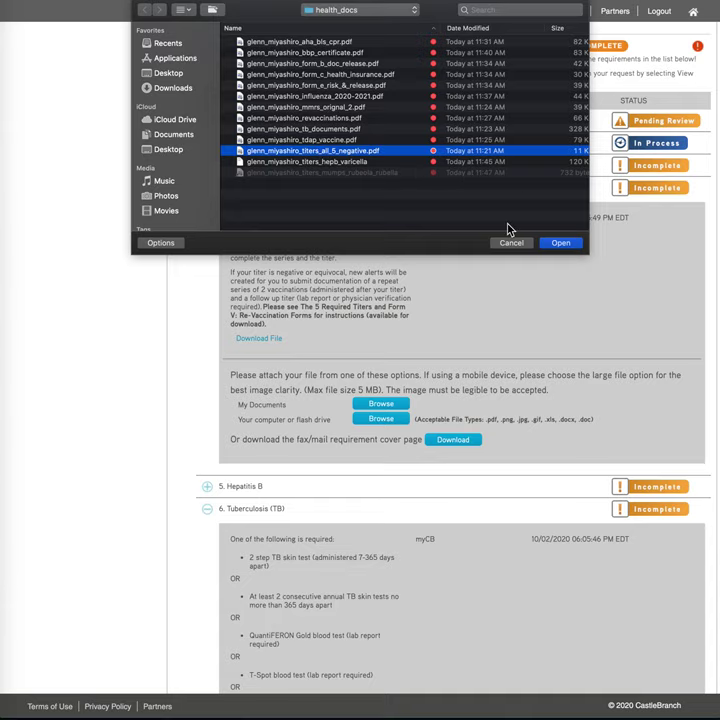
left_click(563, 244)
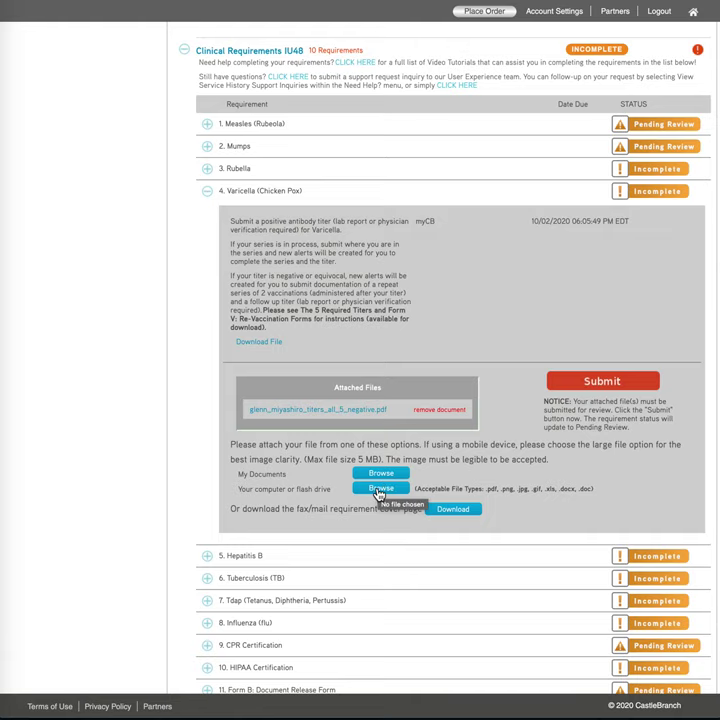
- Attach the revaccinations PDF from the computer to the Varicella requirement and submit both attached files for review
left_click(378, 490)
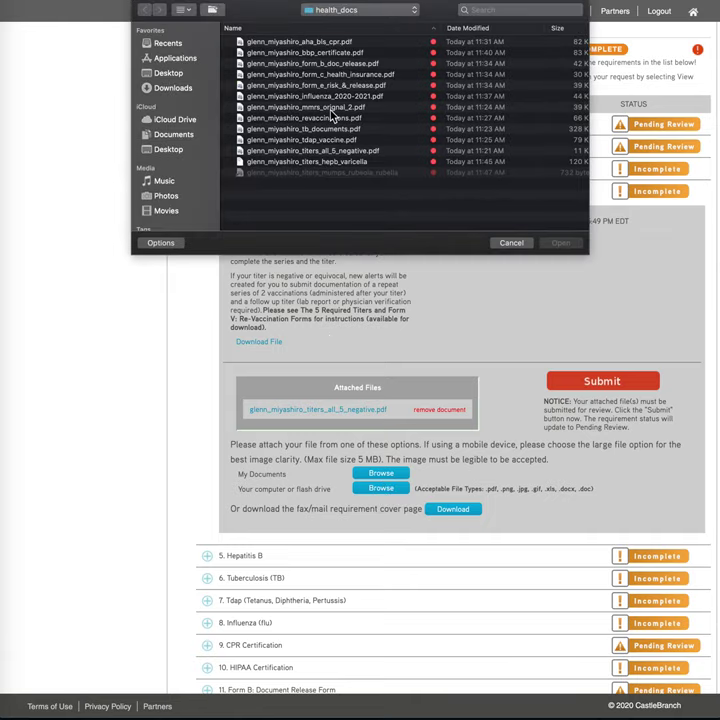
left_click(326, 120)
double_click(326, 120)
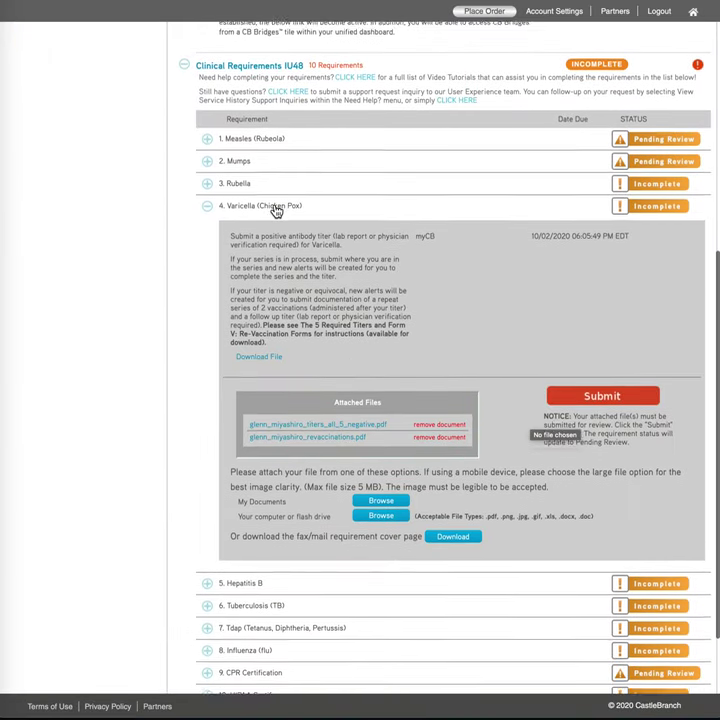
scroll(366, 368, "down", 2)
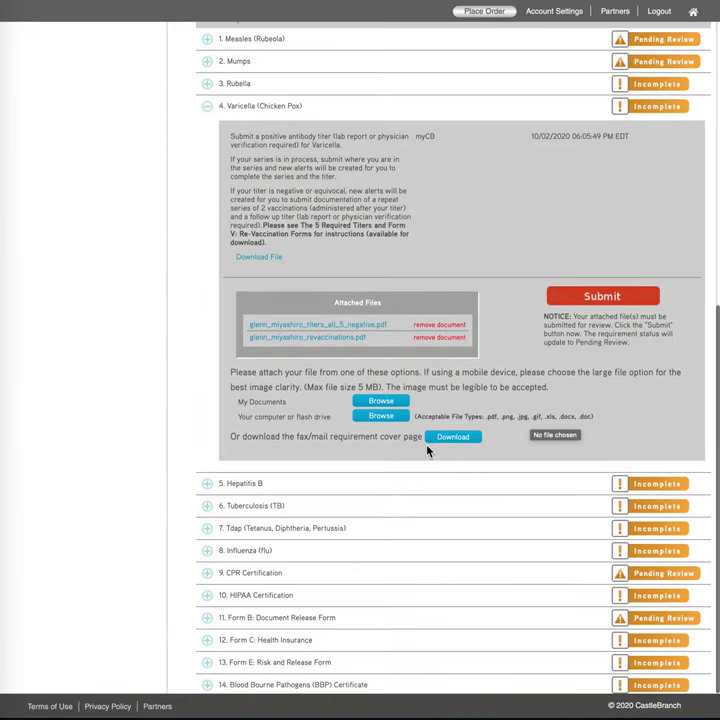
left_click(599, 300)
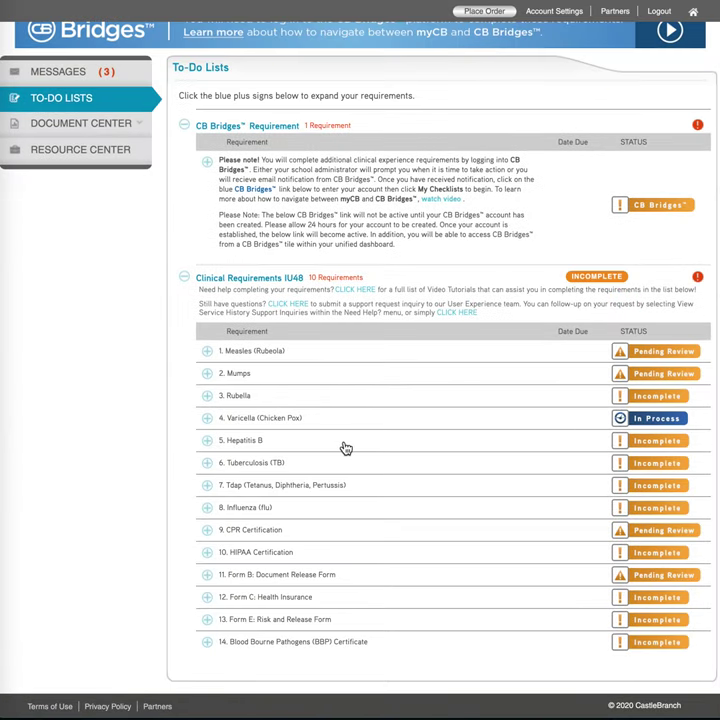
- Expand the Hepatitis B requirement and attach the titers_all_5_negative PDF from the computer
left_click(674, 445)
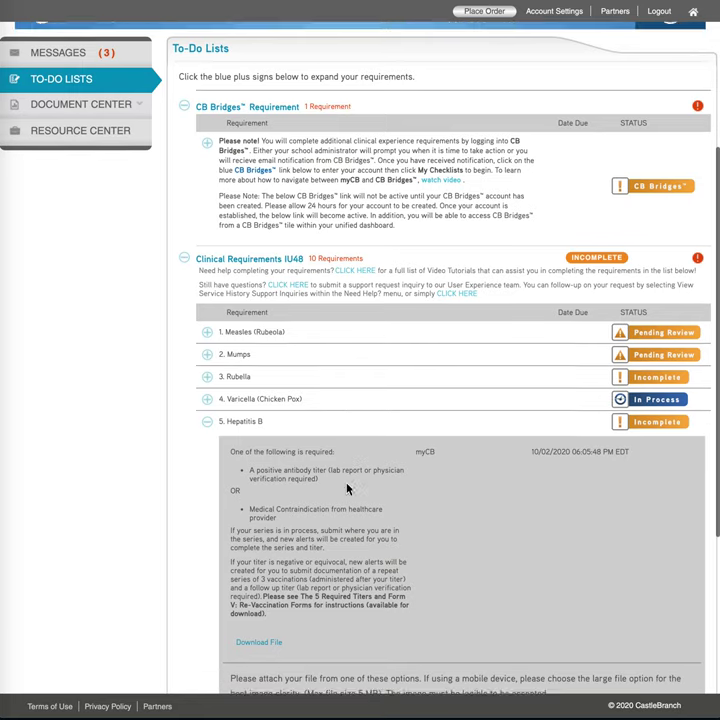
scroll(349, 490, "down", 3)
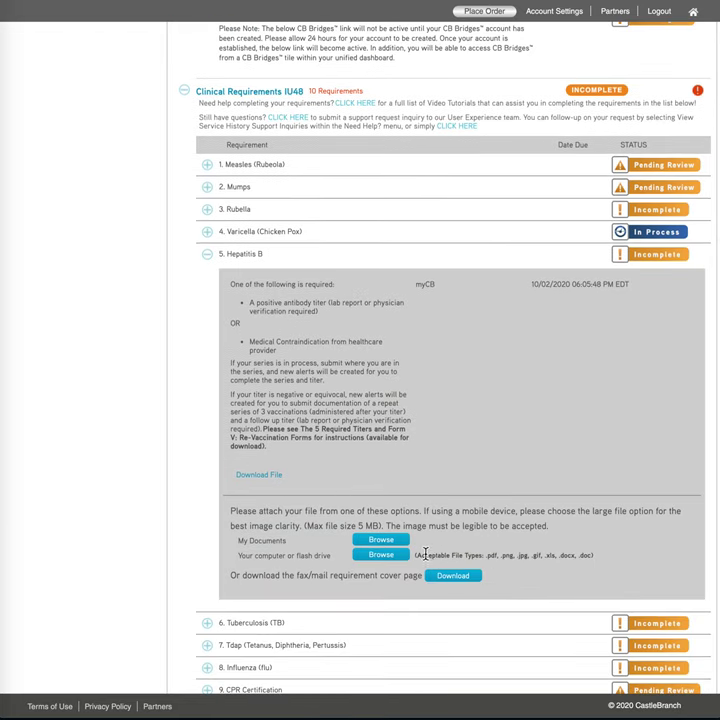
left_click(388, 560)
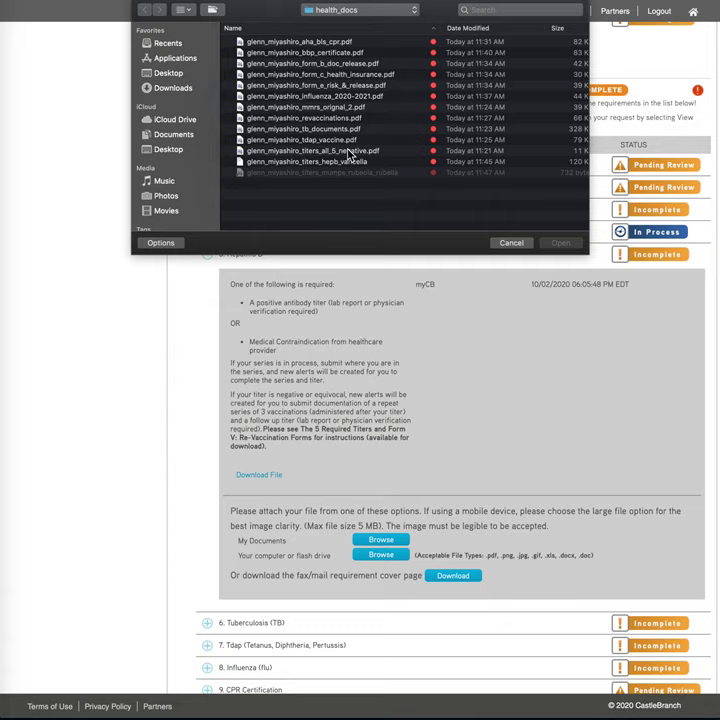
left_click(355, 152)
left_click(561, 243)
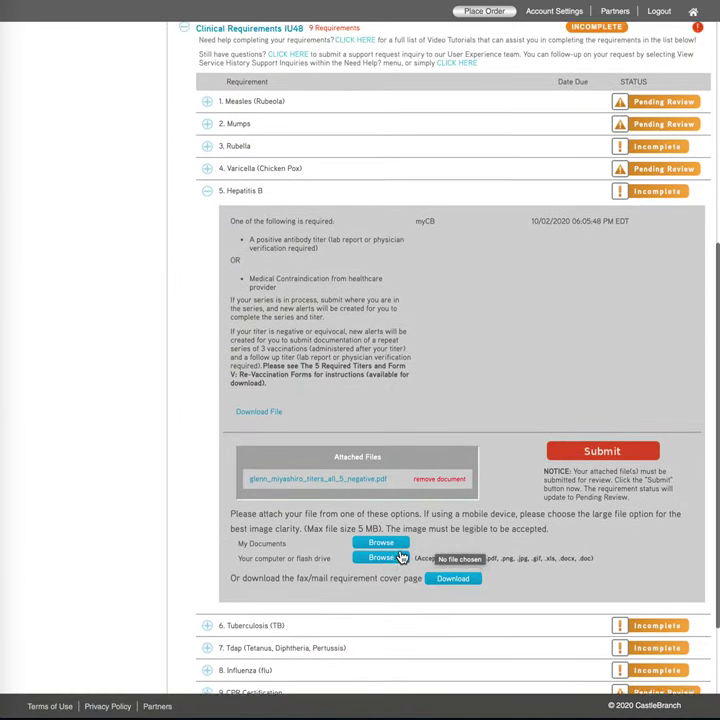
- Attach the revaccinations PDF from the health_docs folder to the Hepatitis B requirement
left_click(375, 536)
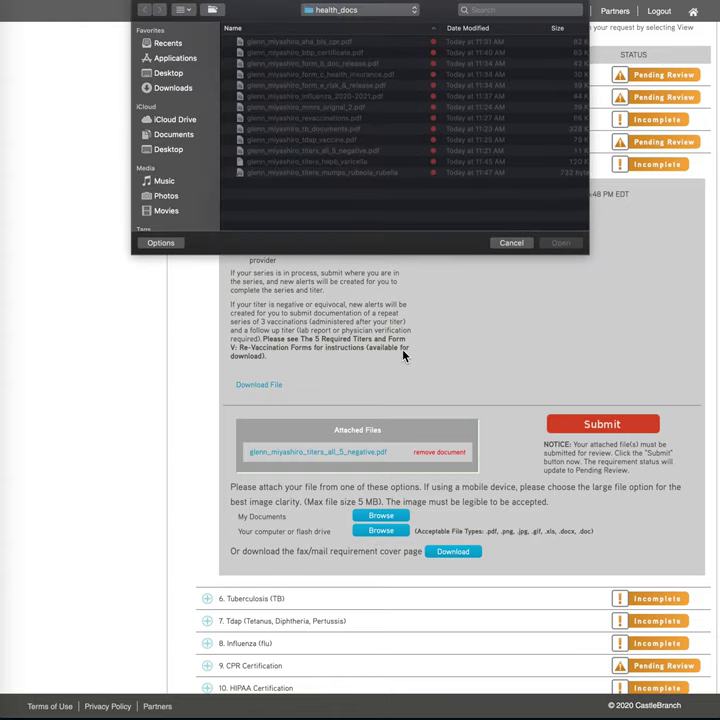
left_click(318, 118)
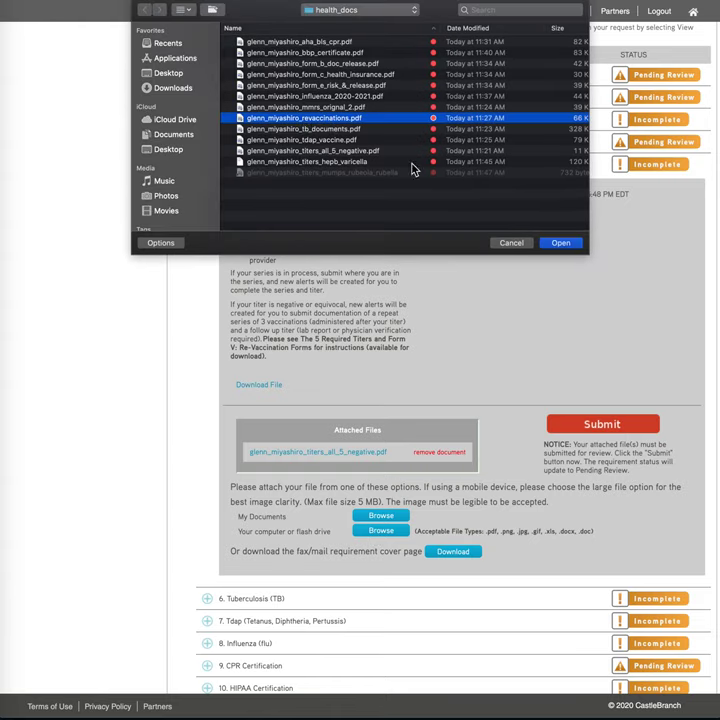
left_click(561, 244)
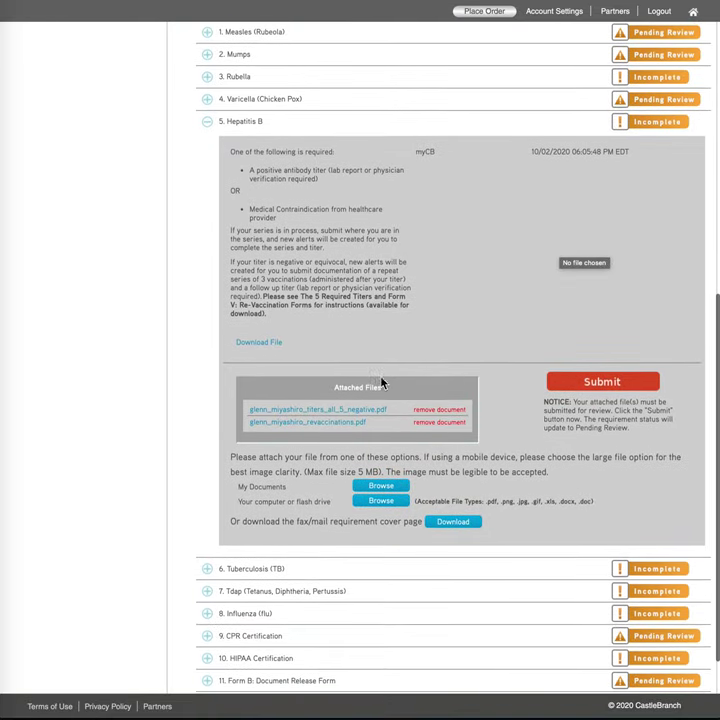
- Try to attach the tb_documents PDF from the computer to the Tuberculosis requirement
left_click(362, 576)
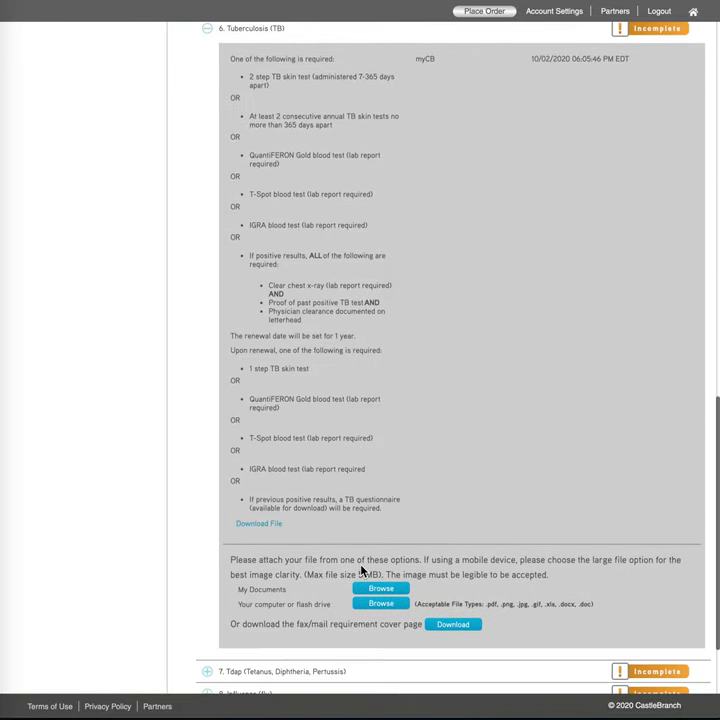
scroll(283, 162, "down", 3)
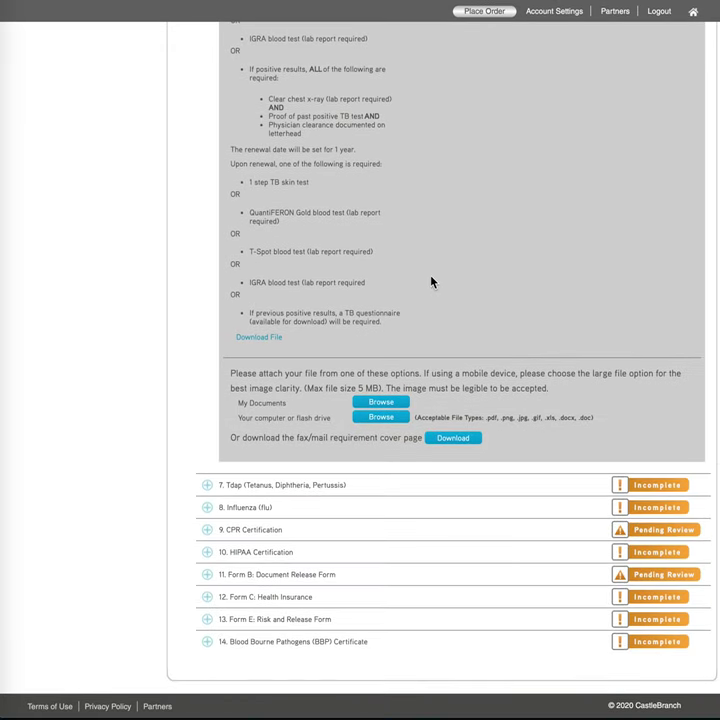
left_click(386, 421)
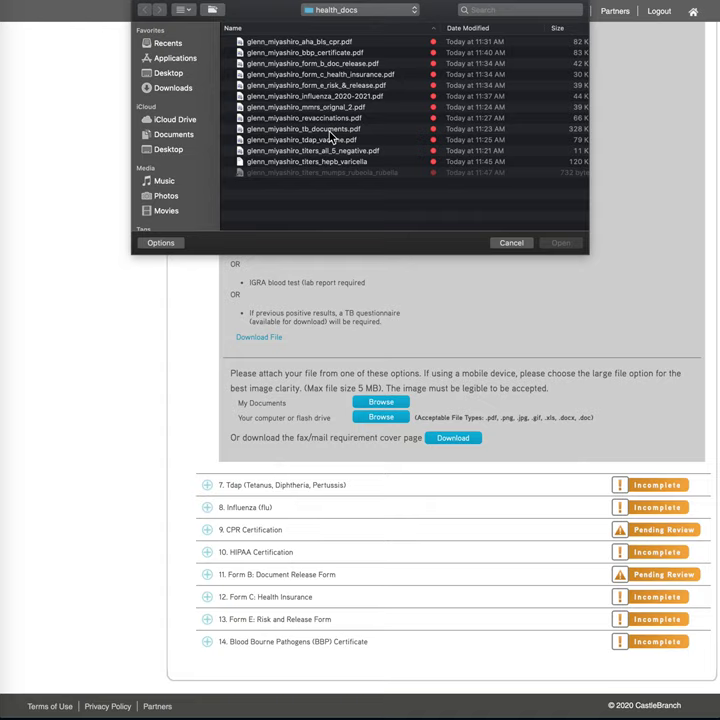
left_click(318, 131)
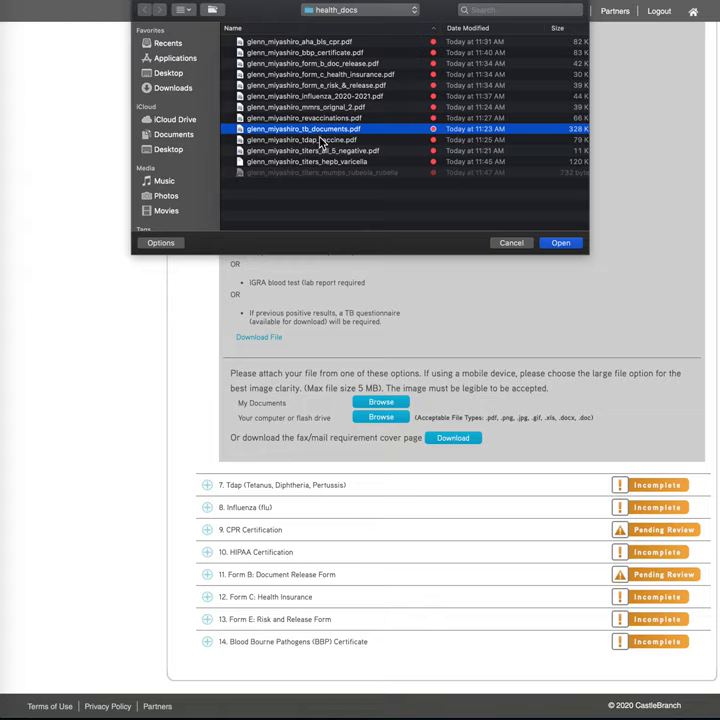
left_click(560, 244)
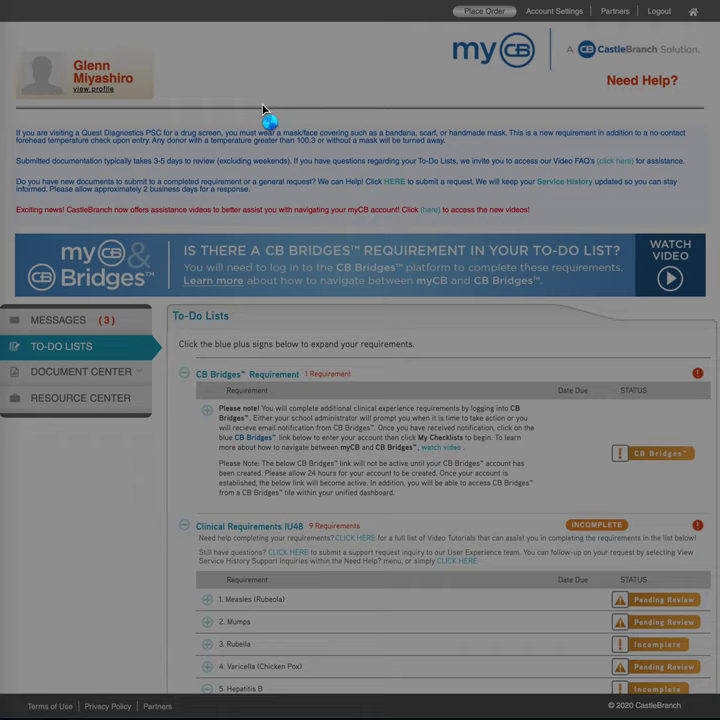
scroll(268, 170, "down", 15)
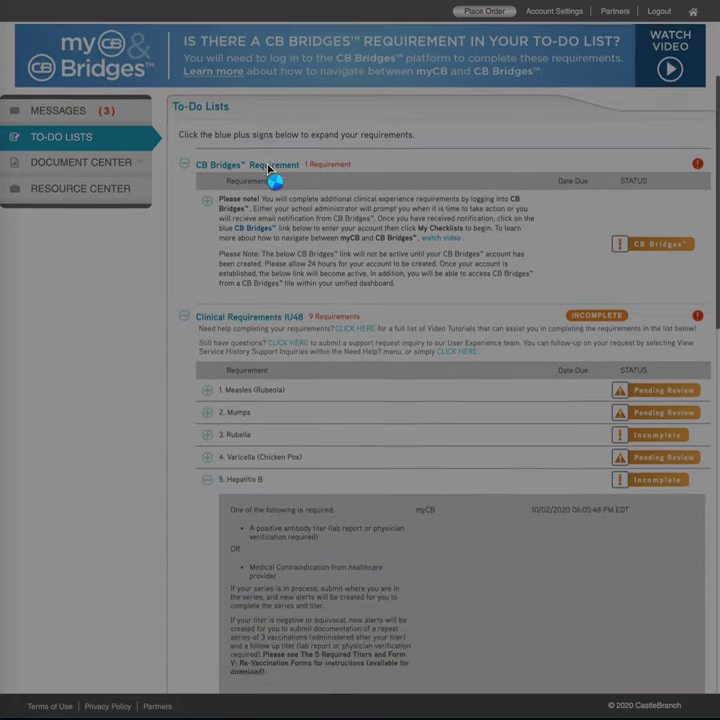
scroll(268, 170, "down", 2)
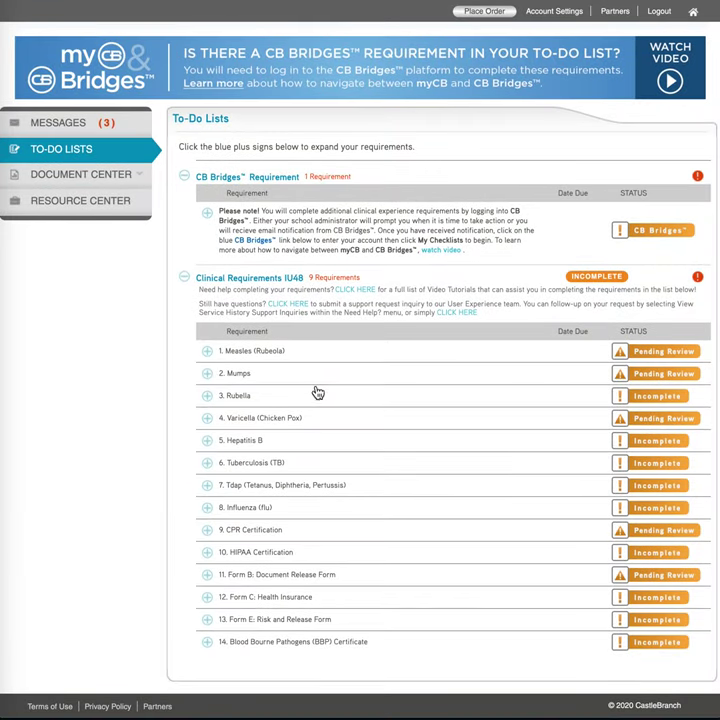
- Reopen the Tuberculosis requirement, attach the tb_documents PDF from the health_docs folder and submit it for review
left_click(645, 463)
scroll(407, 521, "down", 3)
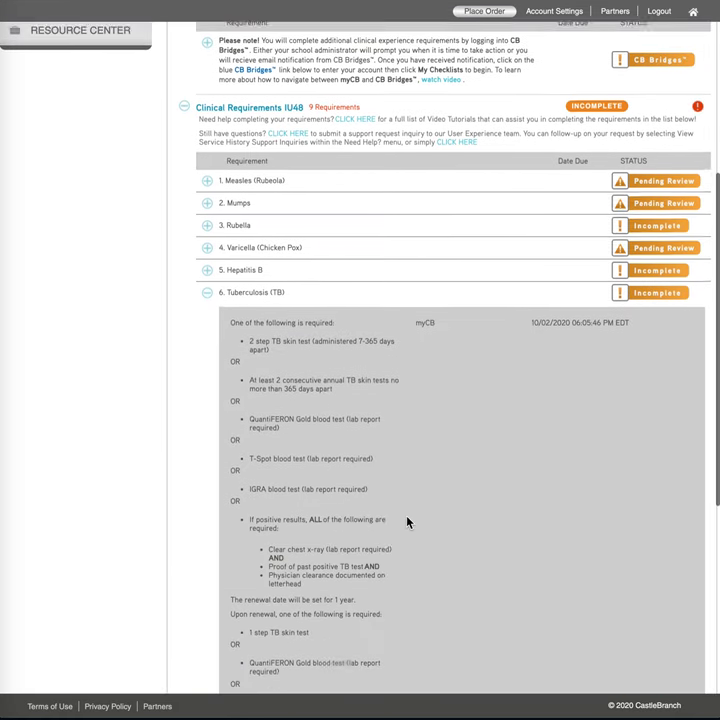
scroll(407, 521, "down", 8)
left_click(381, 454)
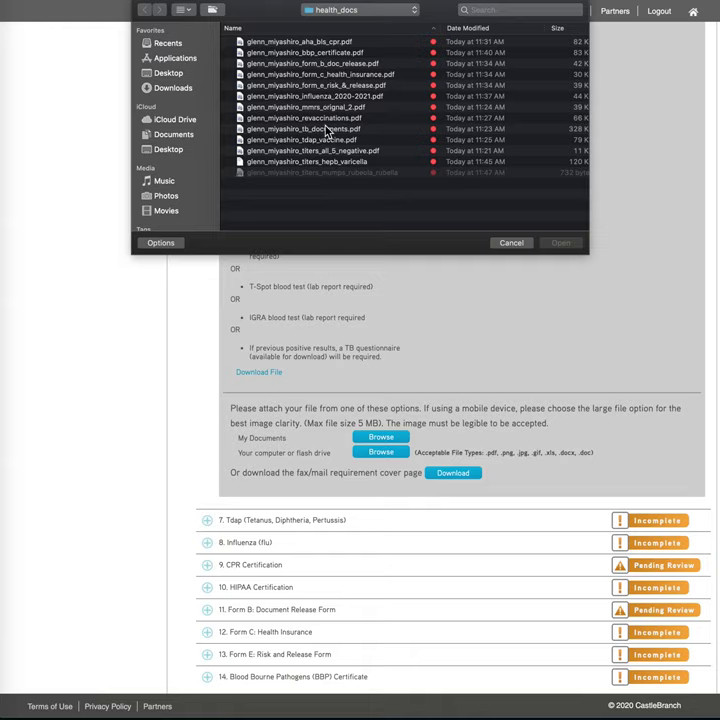
left_click(328, 130)
left_click(566, 243)
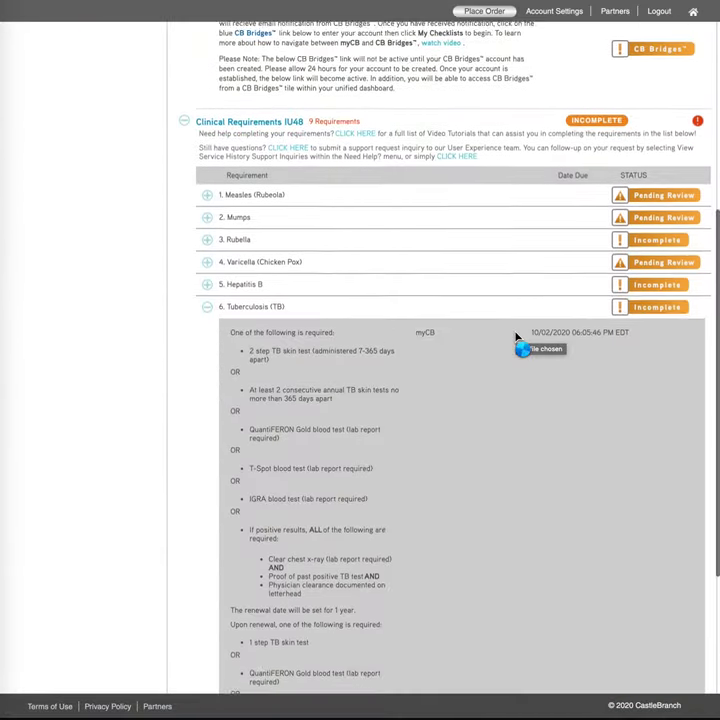
scroll(516, 338, "down", 5)
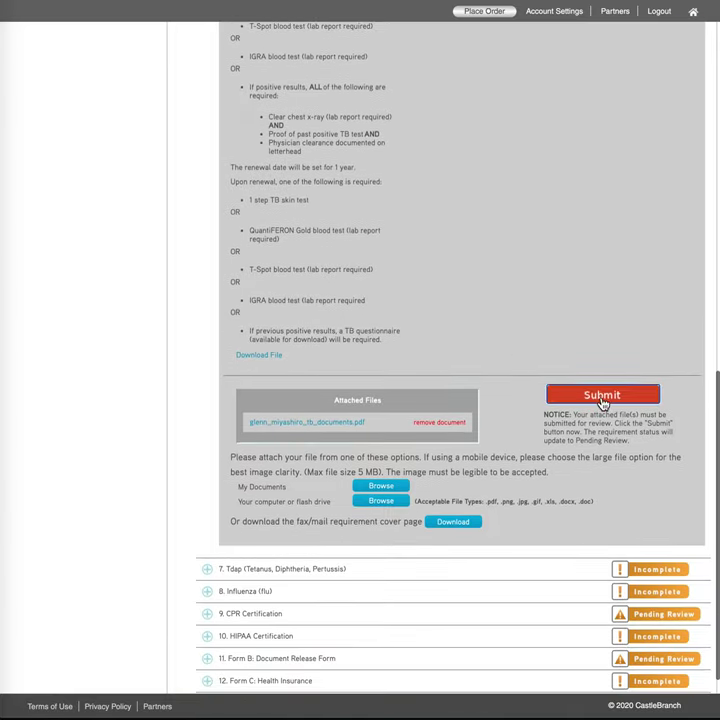
left_click(601, 395)
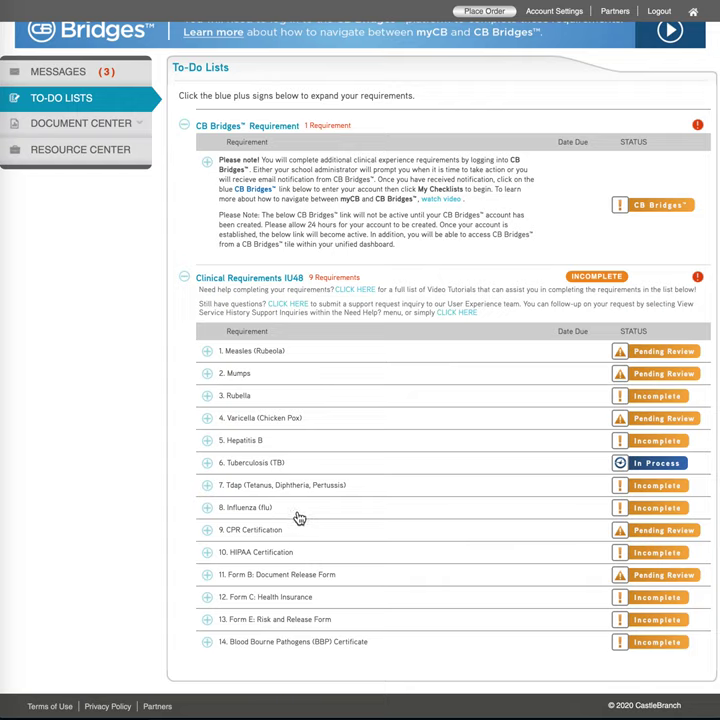
- Expand the Tdap requirement and attach the tdap_vaccine PDF from the health_docs folder
left_click(641, 487)
scroll(474, 530, "down", 3)
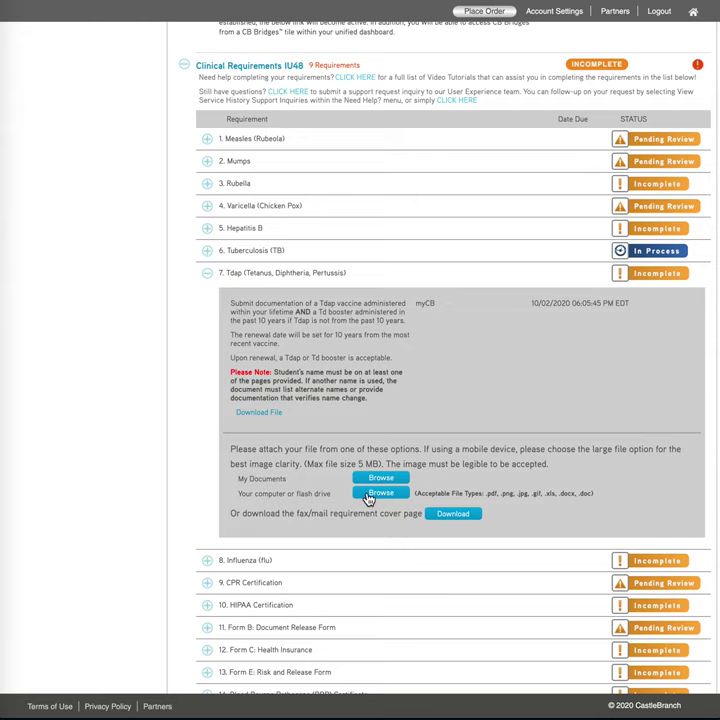
left_click(369, 495)
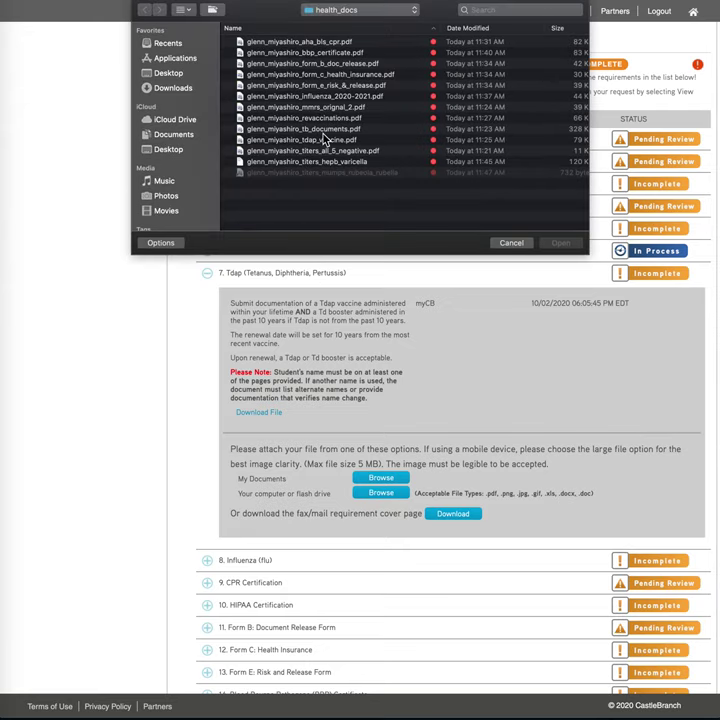
left_click(331, 142)
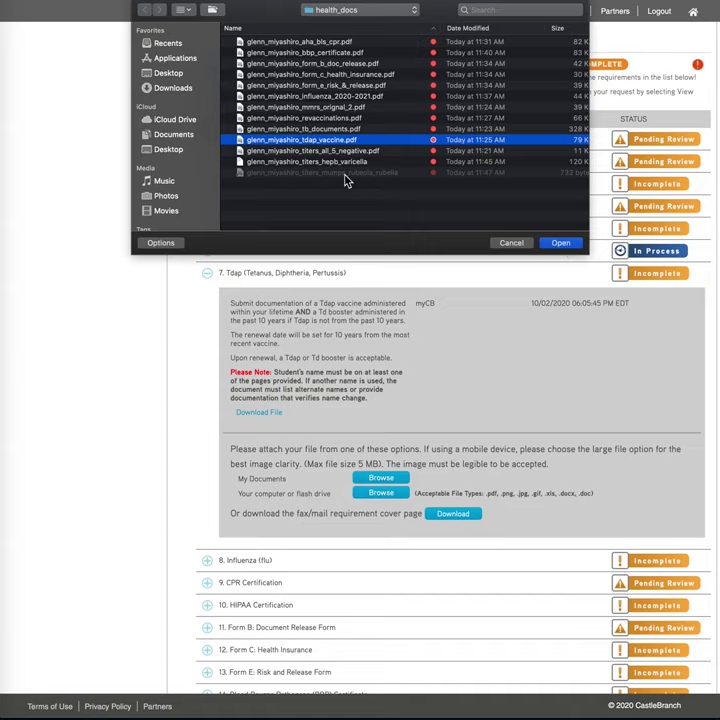
left_click(562, 244)
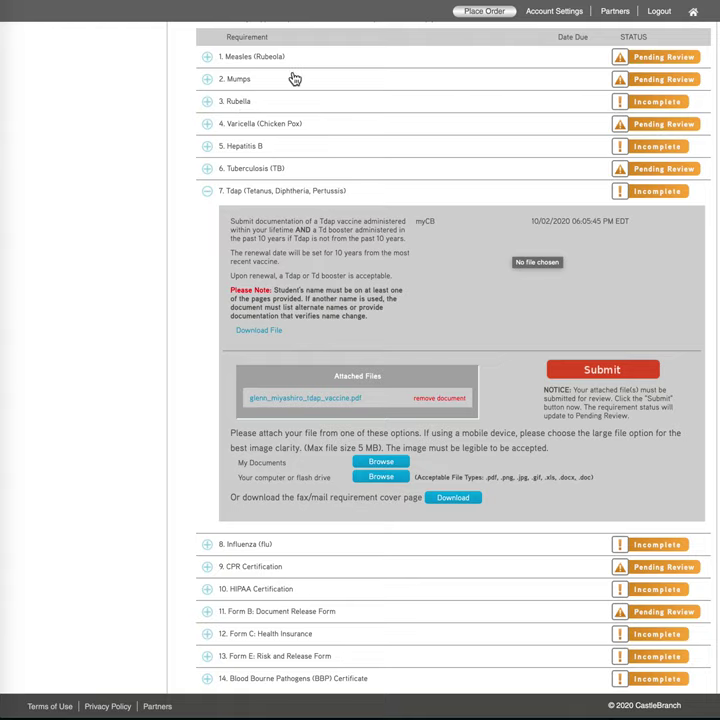
scroll(318, 193, "down", 1)
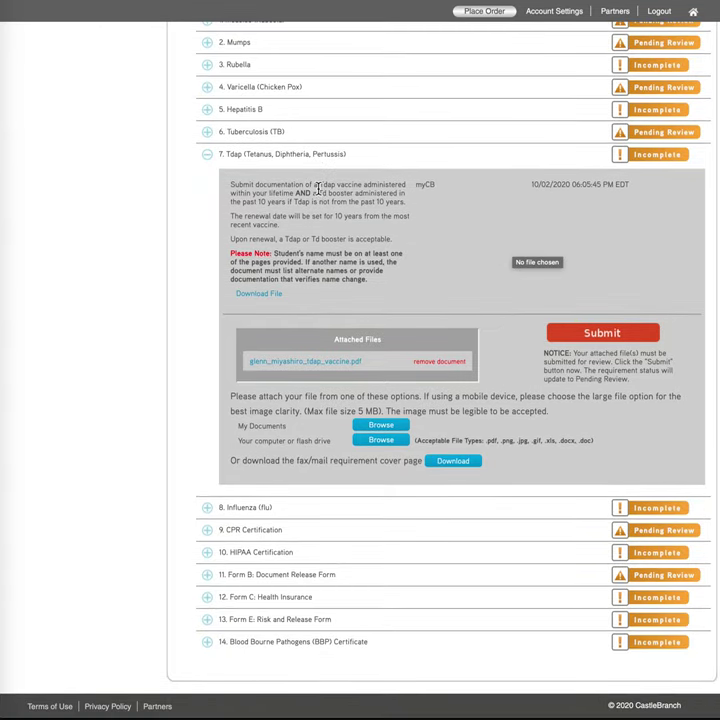
scroll(329, 169, "up", 4)
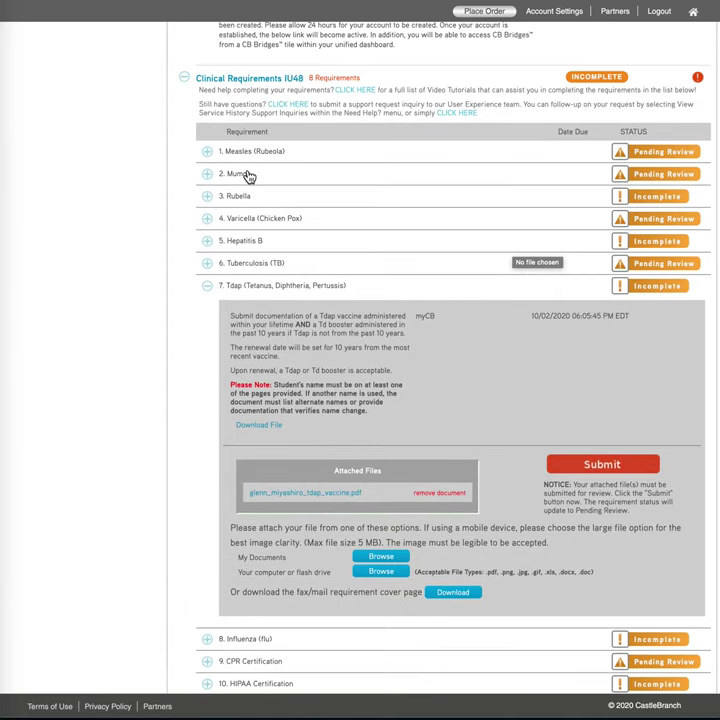
- Expand the Influenza (flu) requirement, attach the influenza_2020-2021 PDF from the health_docs folder and submit it for review
scroll(265, 227, "down", 4)
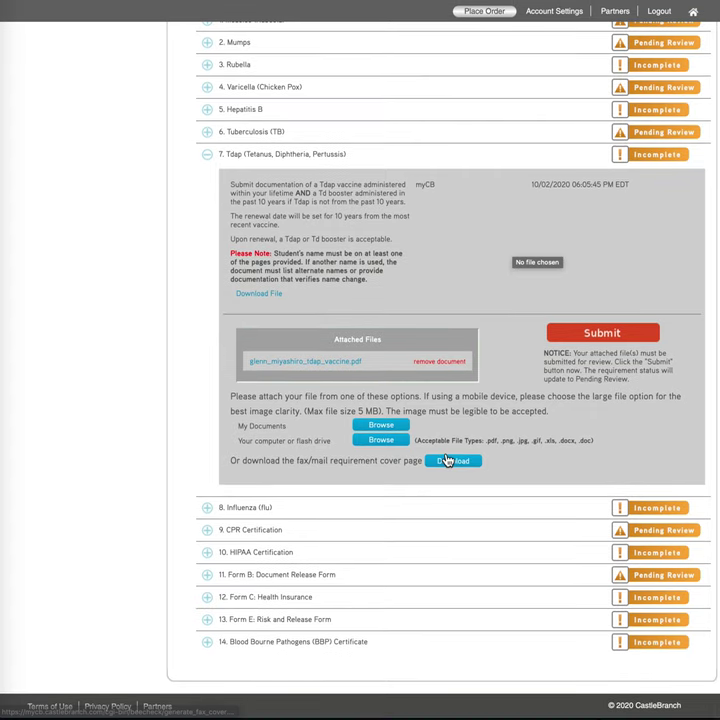
left_click(643, 509)
scroll(498, 525, "down", 9)
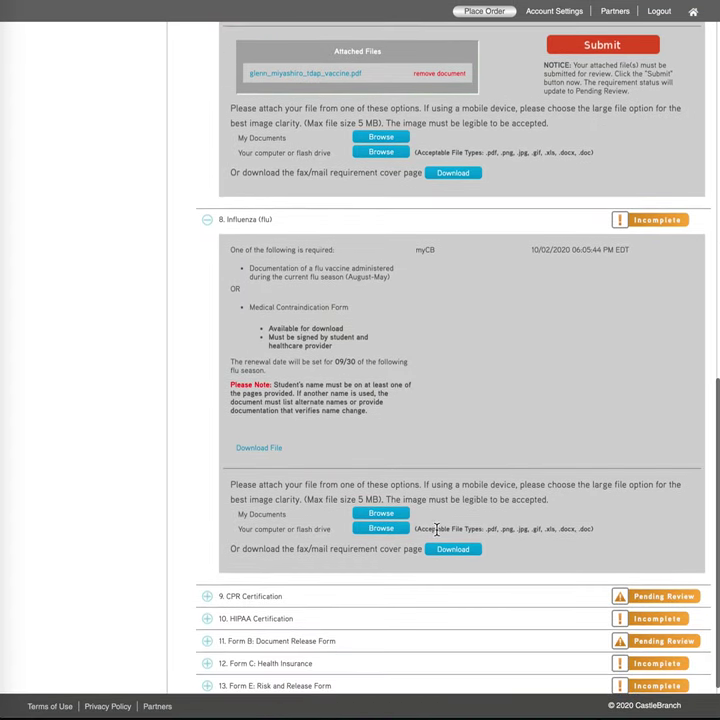
left_click(378, 529)
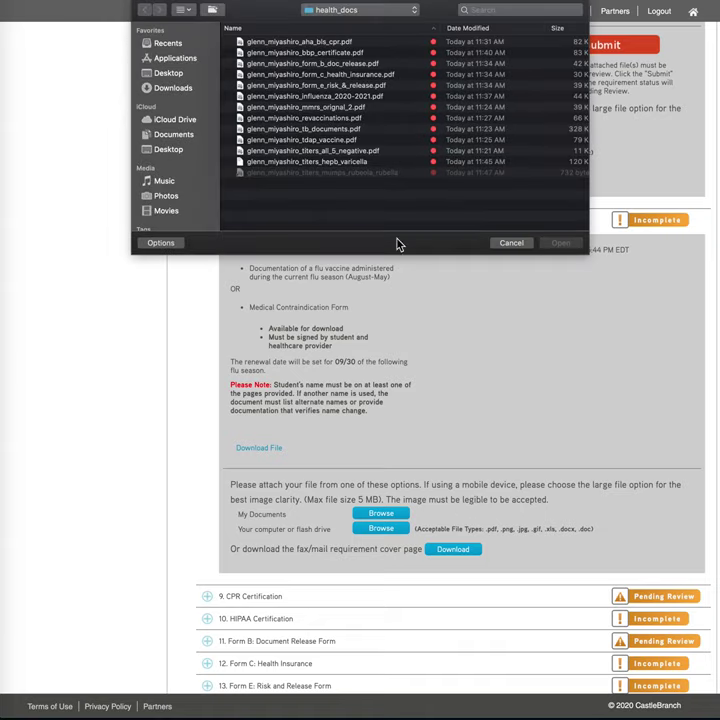
left_click(331, 97)
left_click(562, 243)
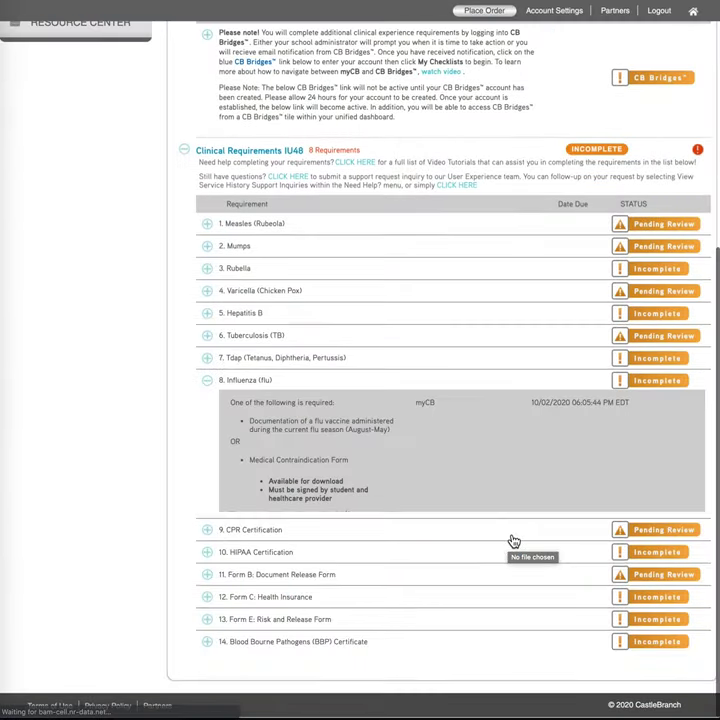
scroll(513, 541, "down", 3)
left_click(609, 459)
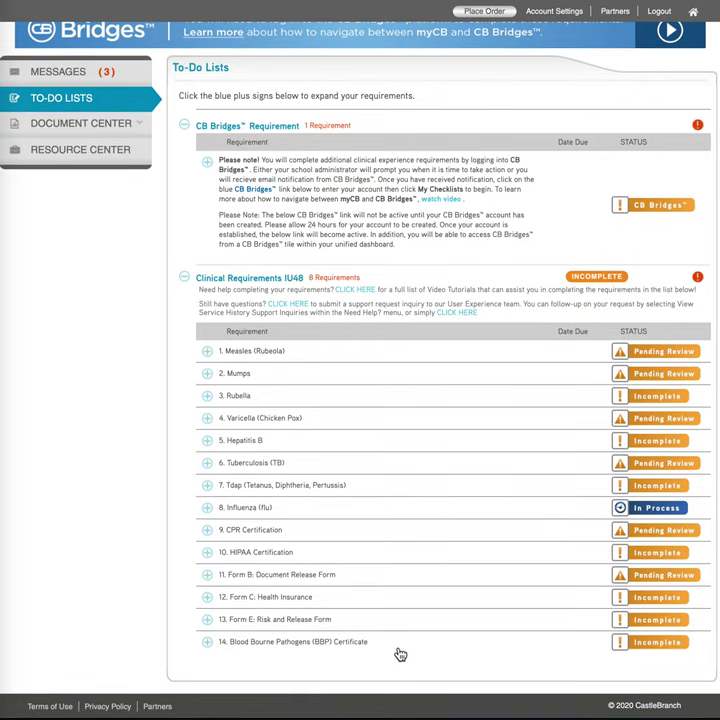
- Review the statuses in the clinical requirements list and expand the Rubella requirement to check its instructions
scroll(428, 640, "up", 3)
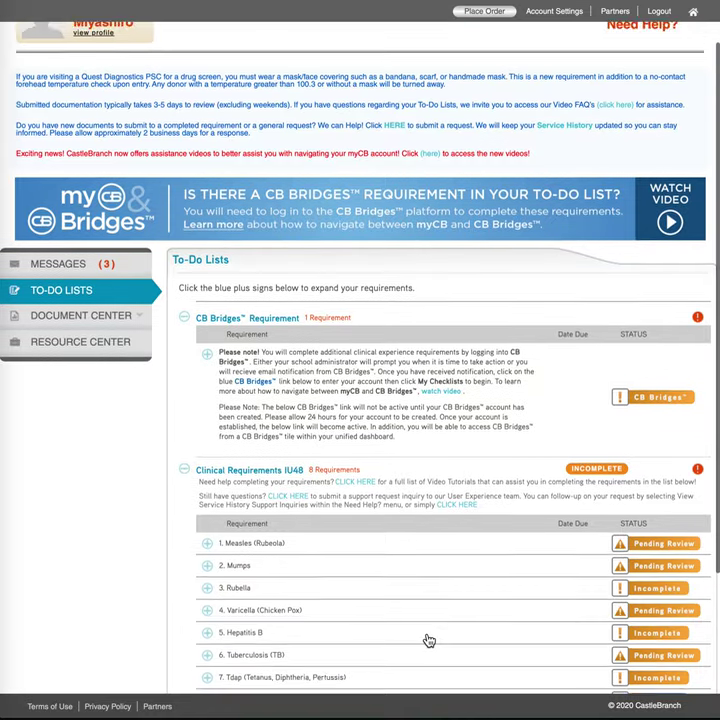
scroll(428, 640, "down", 3)
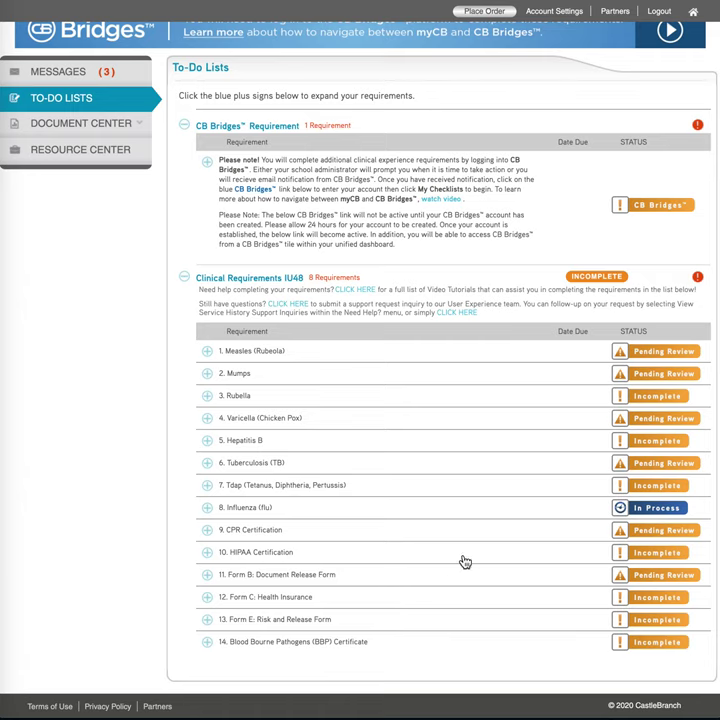
scroll(426, 387, "up", 1)
scroll(426, 387, "up", 1)
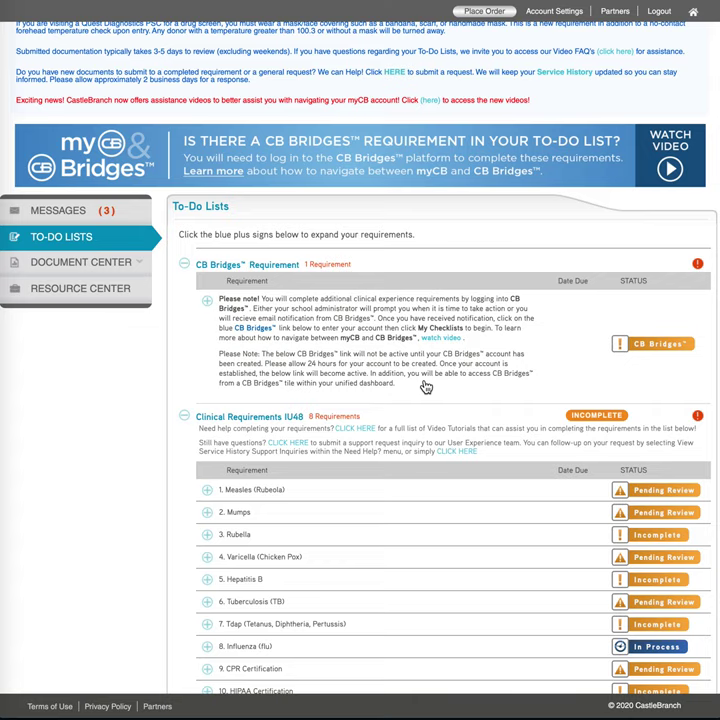
scroll(424, 400, "down", 2)
left_click(424, 398)
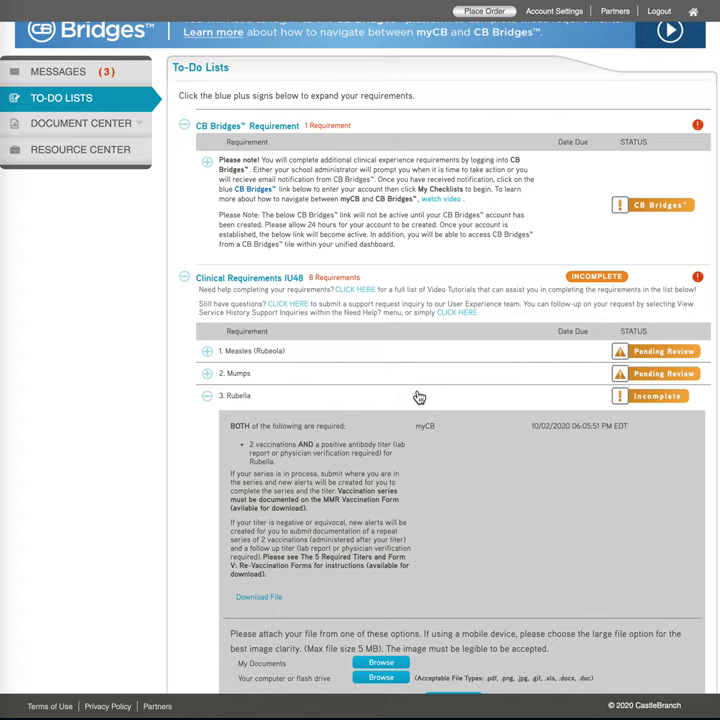
scroll(419, 397, "up", 4)
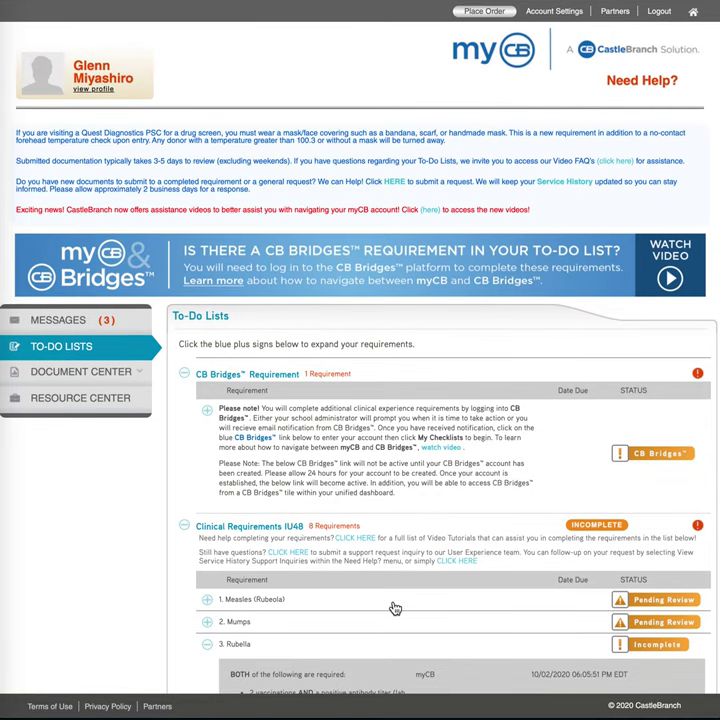
scroll(395, 608, "down", 1)
scroll(494, 570, "up", 1)
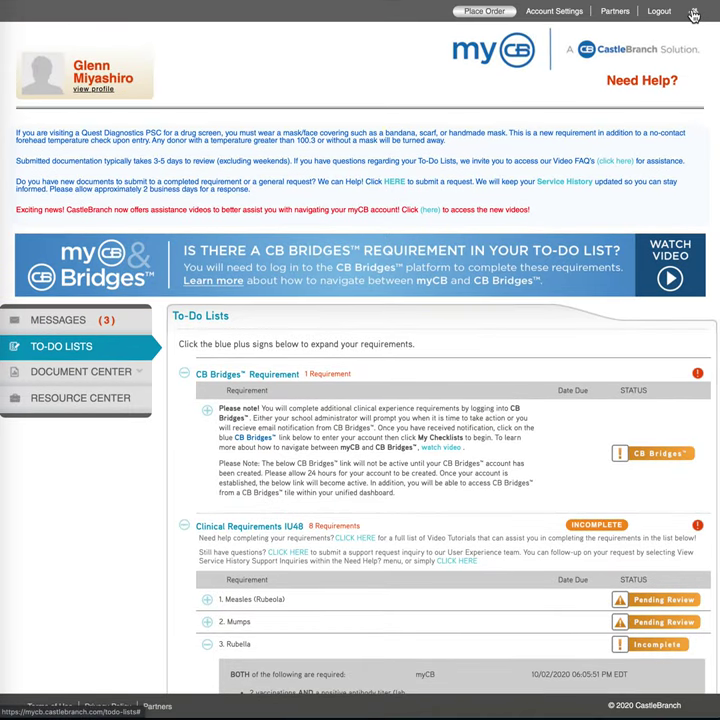
- Relaunch MyCB from the CastleBranch home page and open the Need Help options
left_click(693, 13)
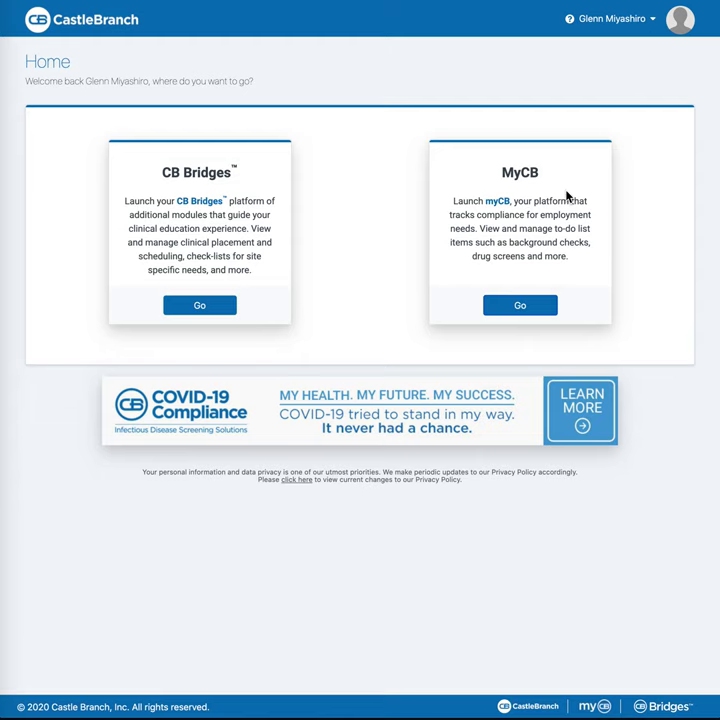
left_click(530, 301)
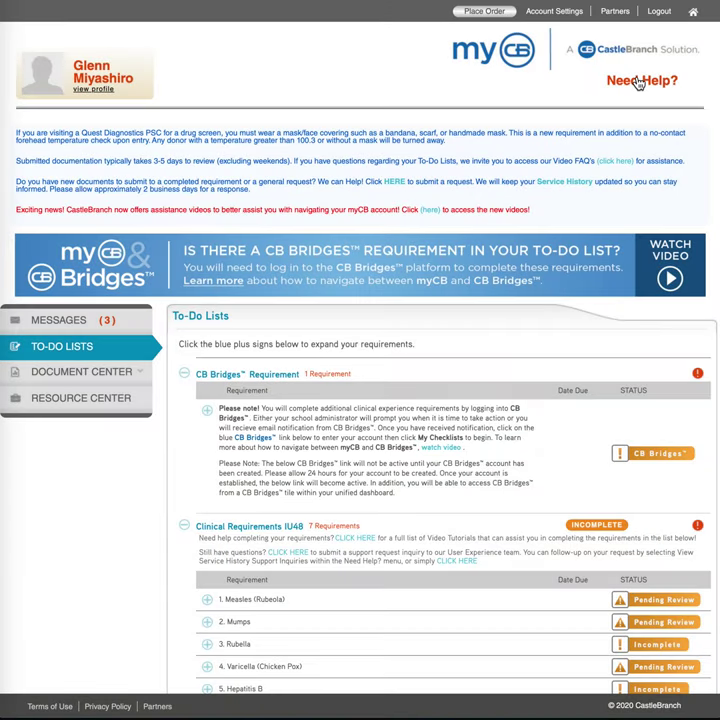
left_click(638, 82)
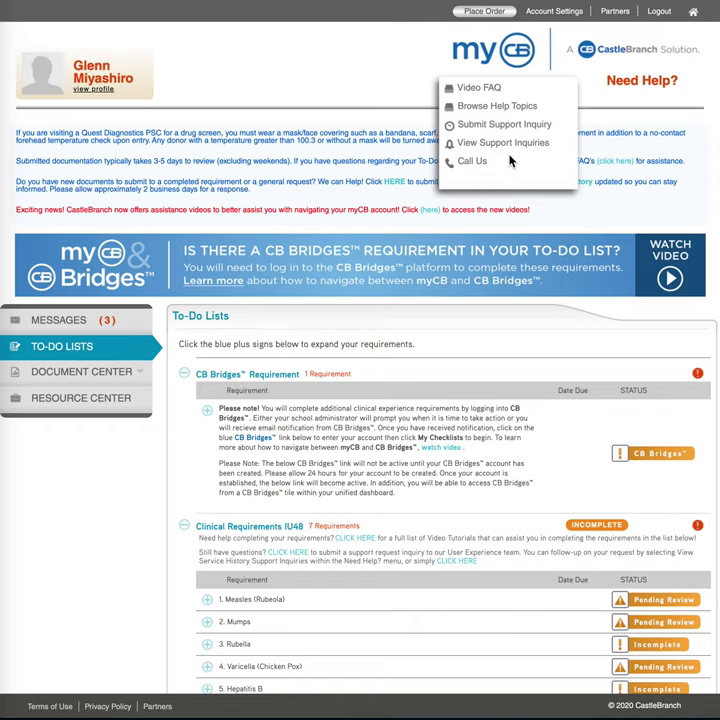